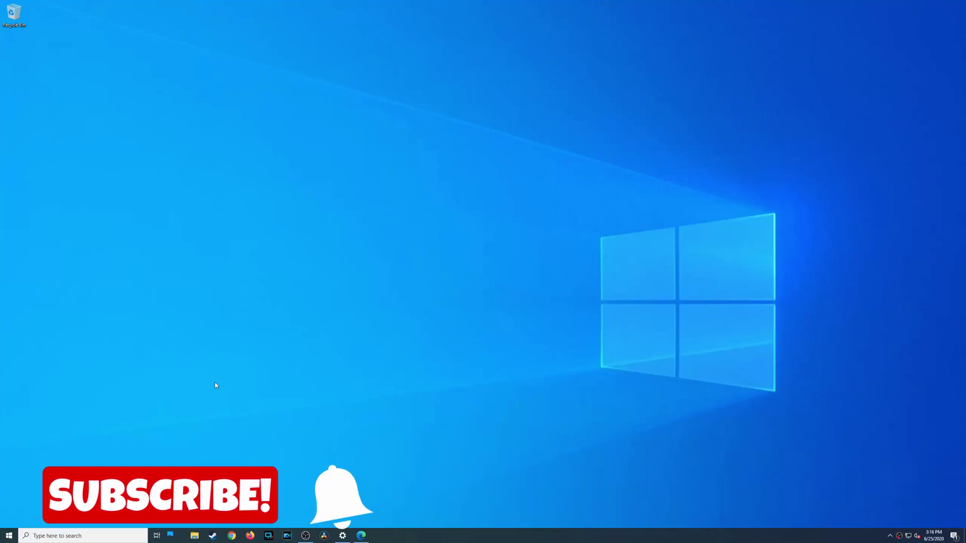
- Open the Edge browser, then minimize it to reveal the desktop
left_click(363, 538)
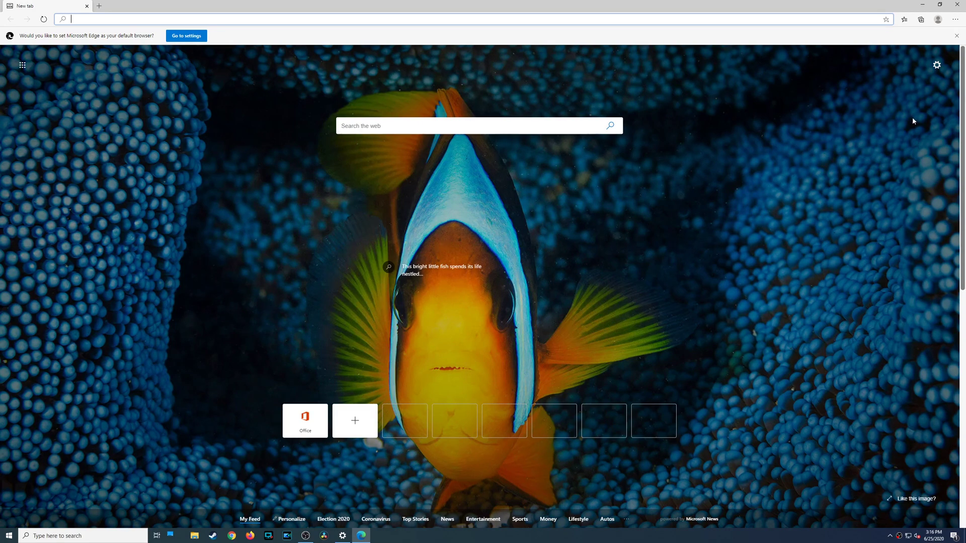
left_click(873, 127)
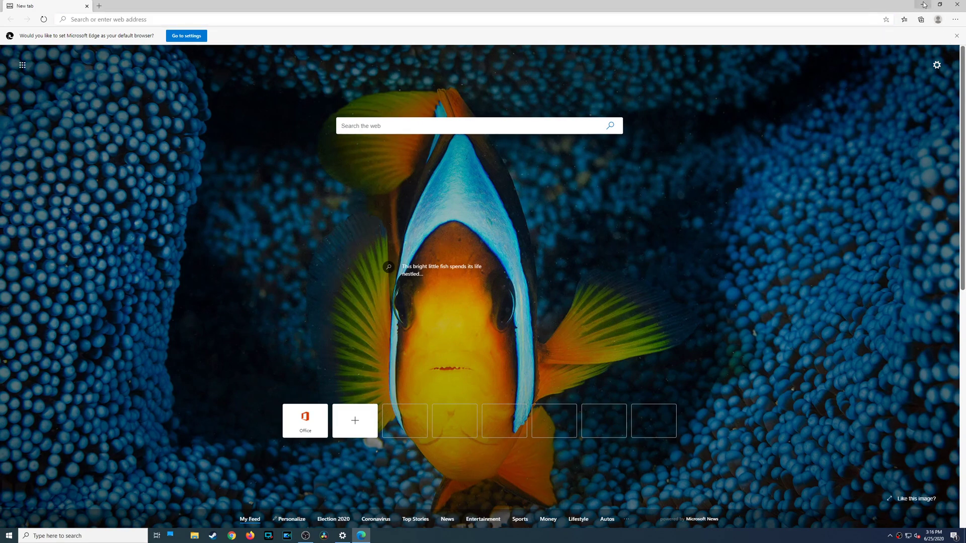
left_click(924, 5)
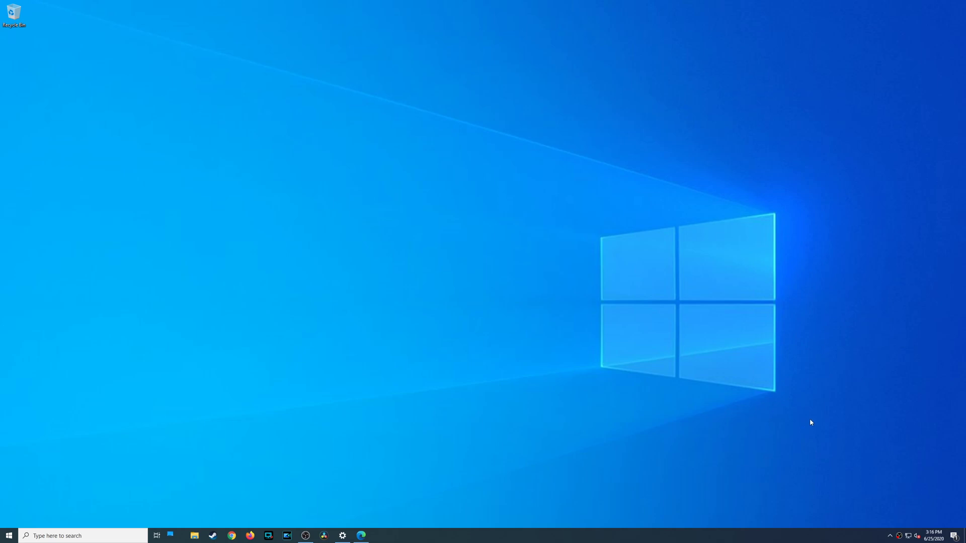
- Run the audio playback troubleshooter and read its detailed report showing the audio service isn't running
left_click(918, 538)
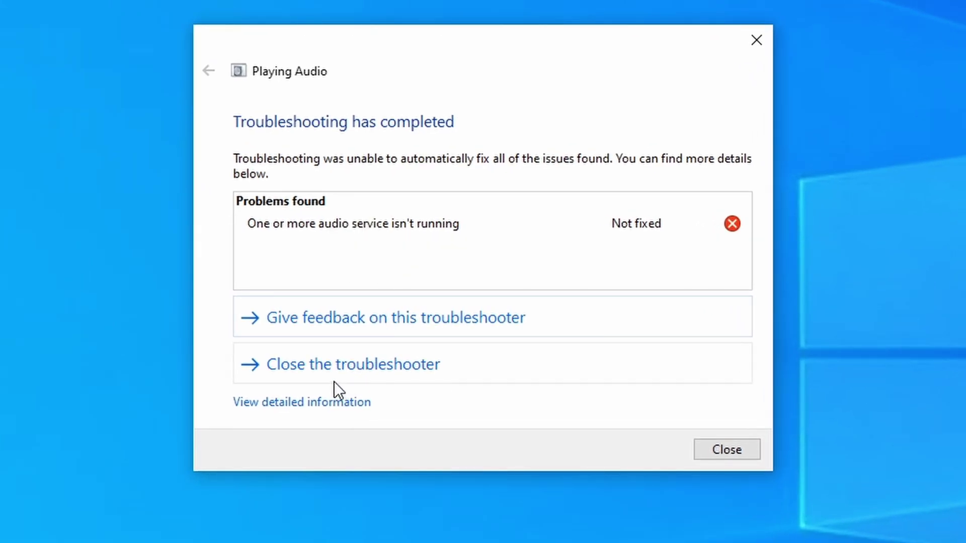
left_click(304, 403)
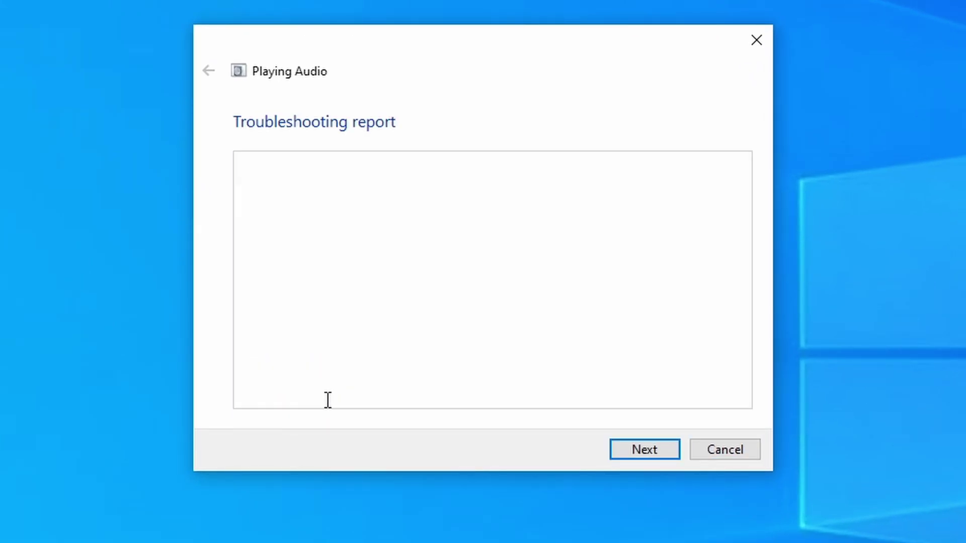
scroll(621, 324, "down", 2)
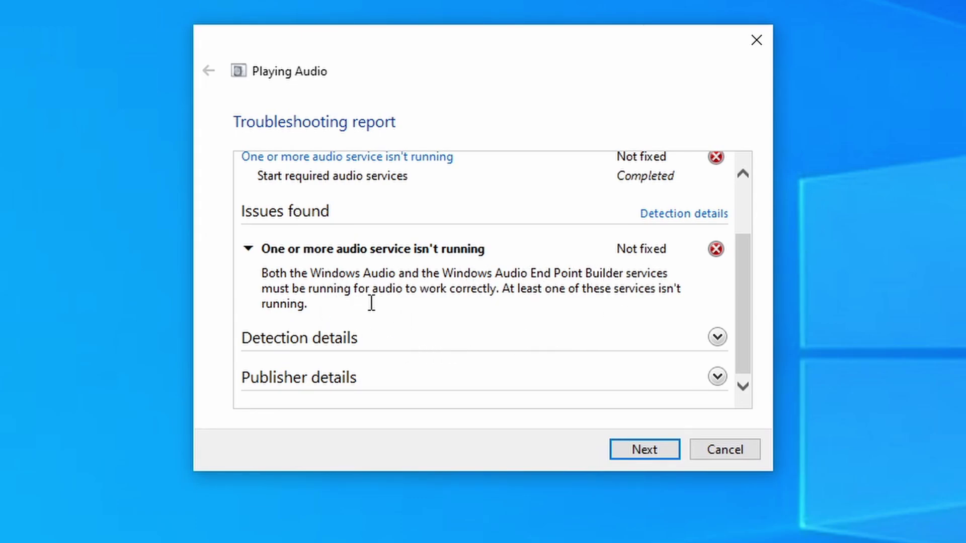
scroll(588, 351, "up", 3)
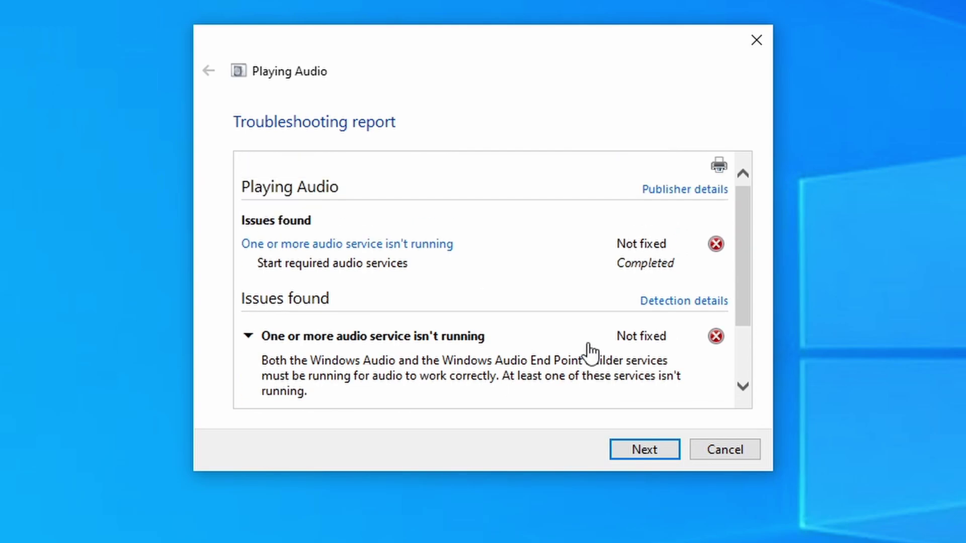
scroll(453, 338, "down", 3)
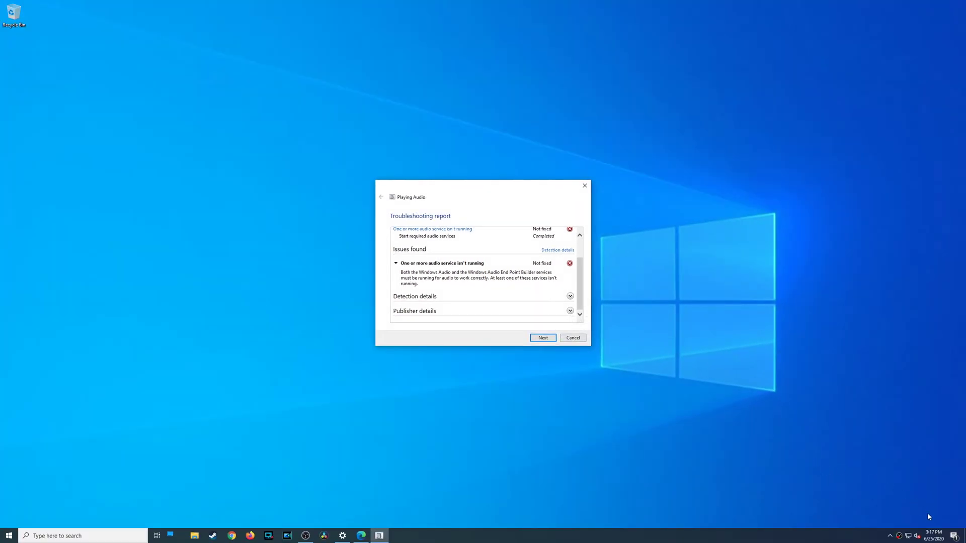
- Clear all notifications in Action Center and open the notification settings
left_click(954, 536)
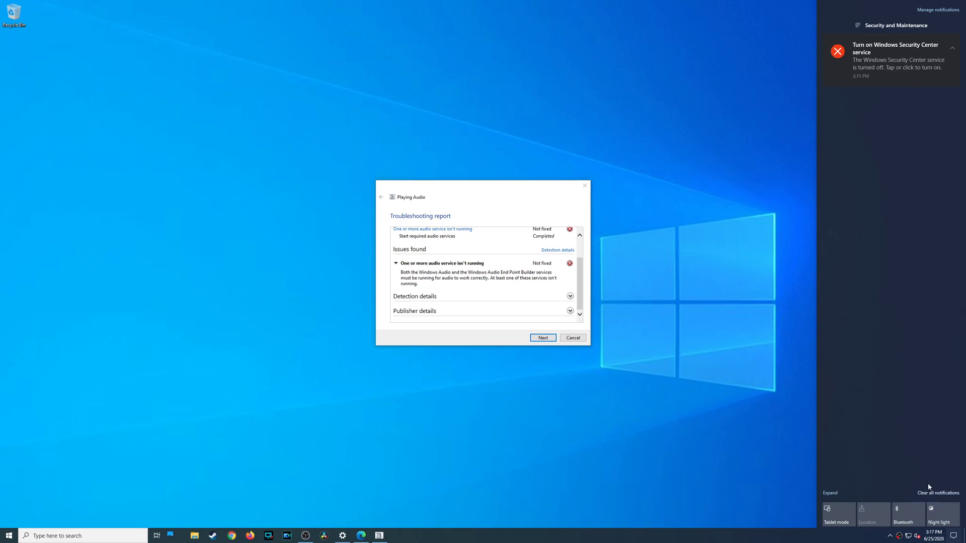
left_click(939, 493)
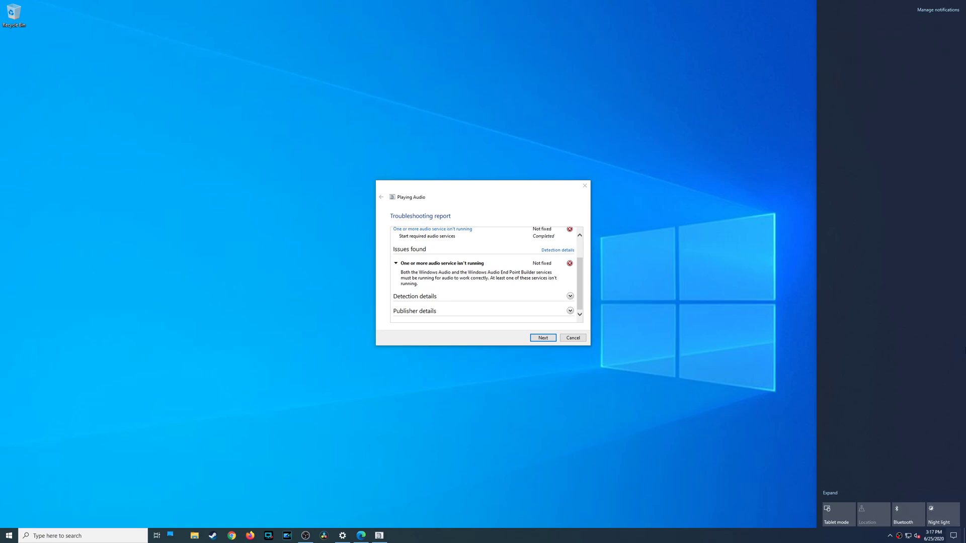
left_click(937, 10)
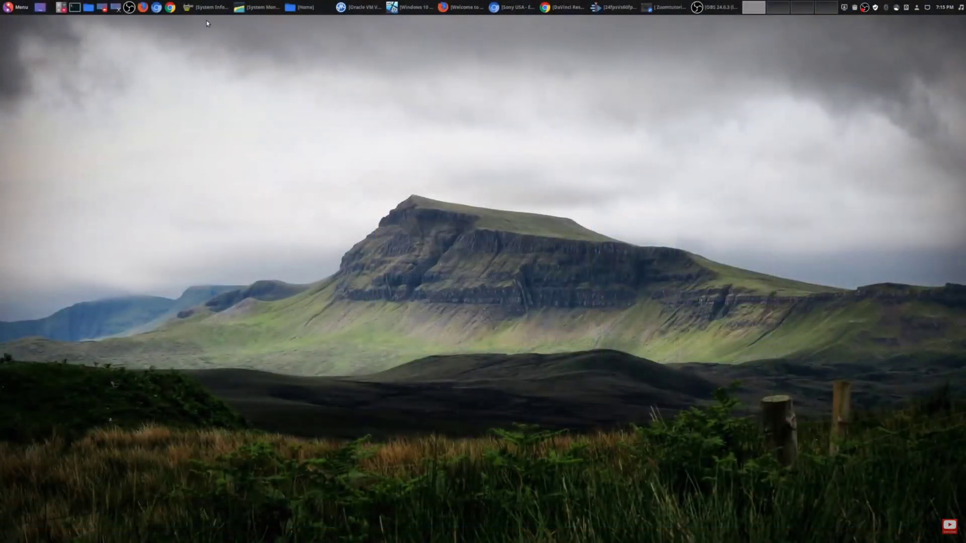
left_click(207, 7)
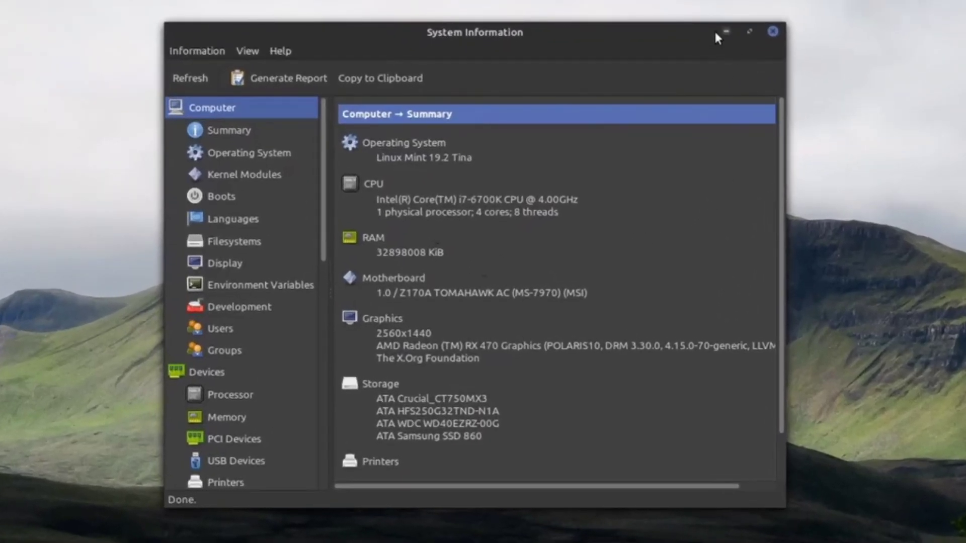
left_click(724, 32)
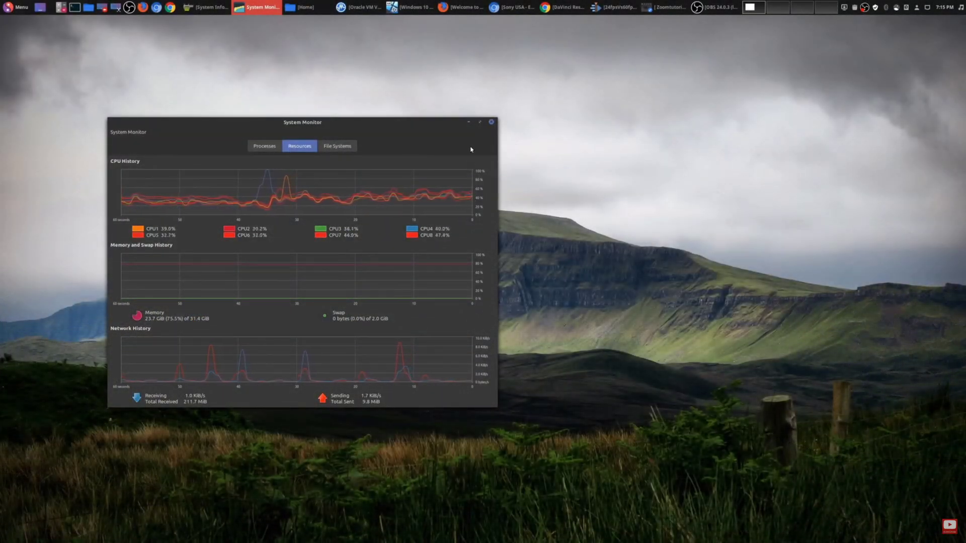
left_click(469, 123)
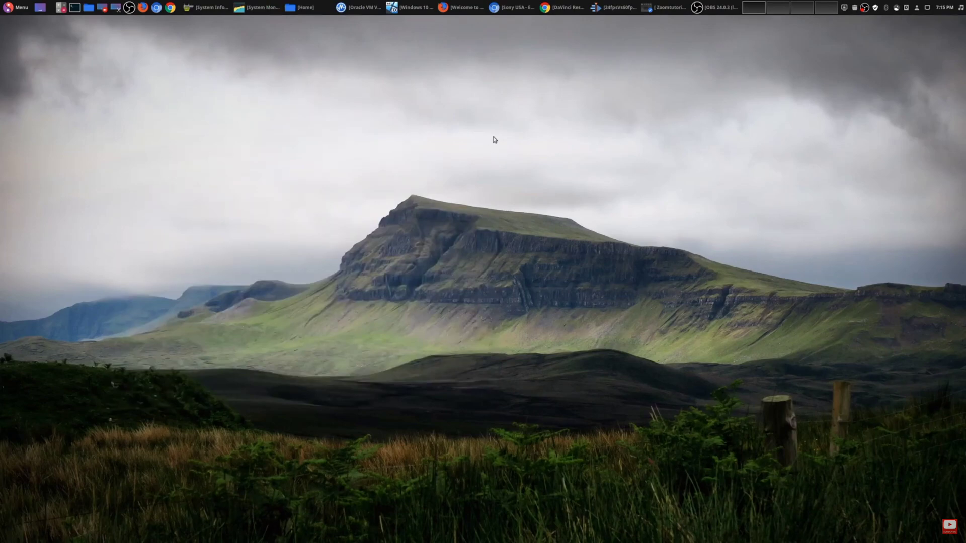
left_click(409, 6)
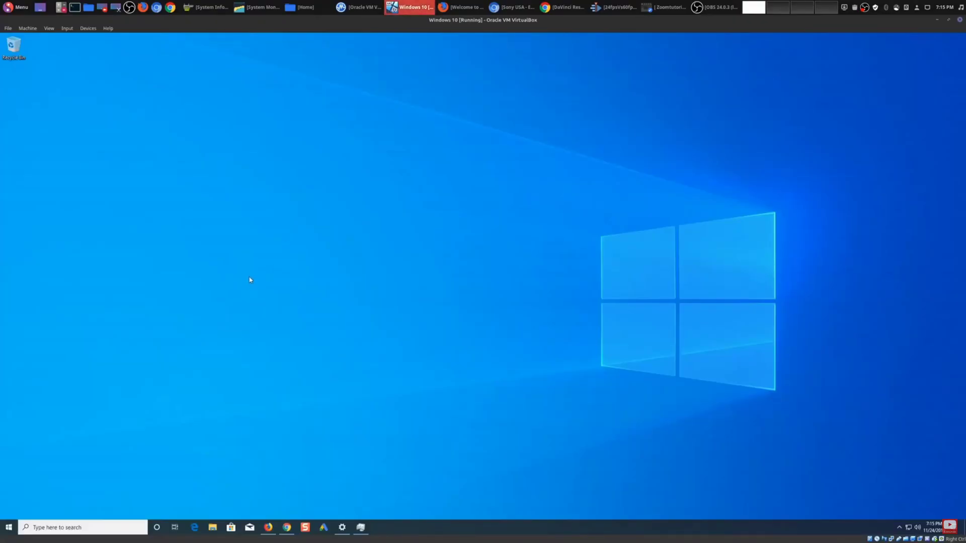
left_click(268, 528)
left_click(126, 39)
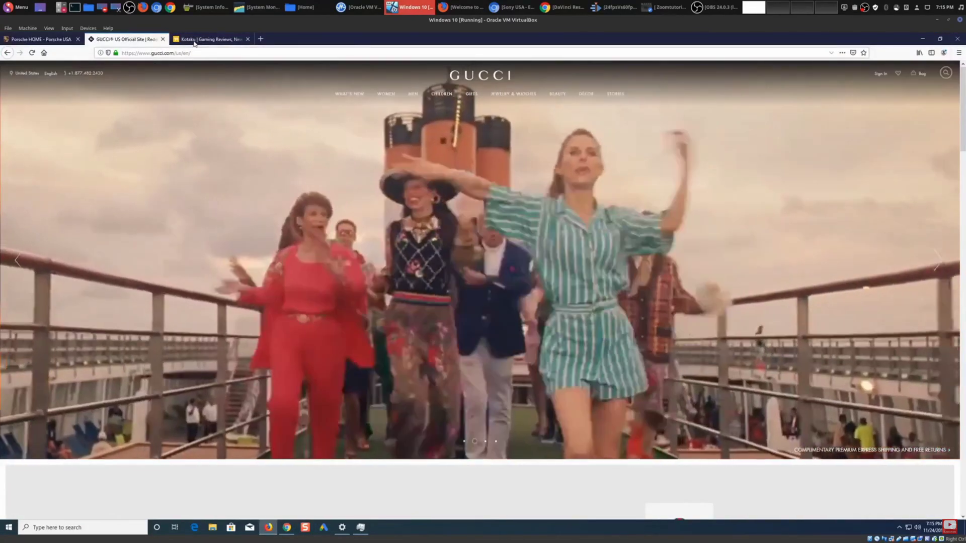
left_click(201, 39)
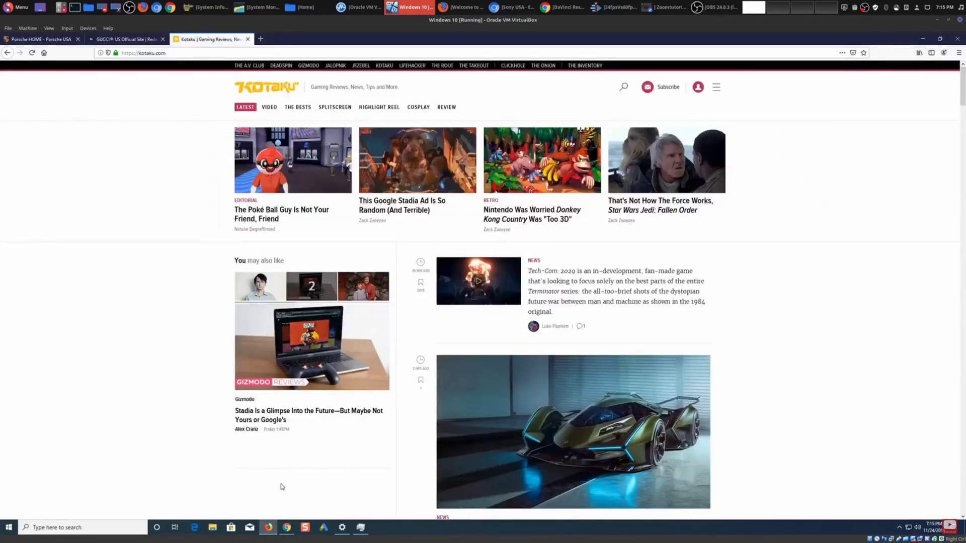
left_click(284, 534)
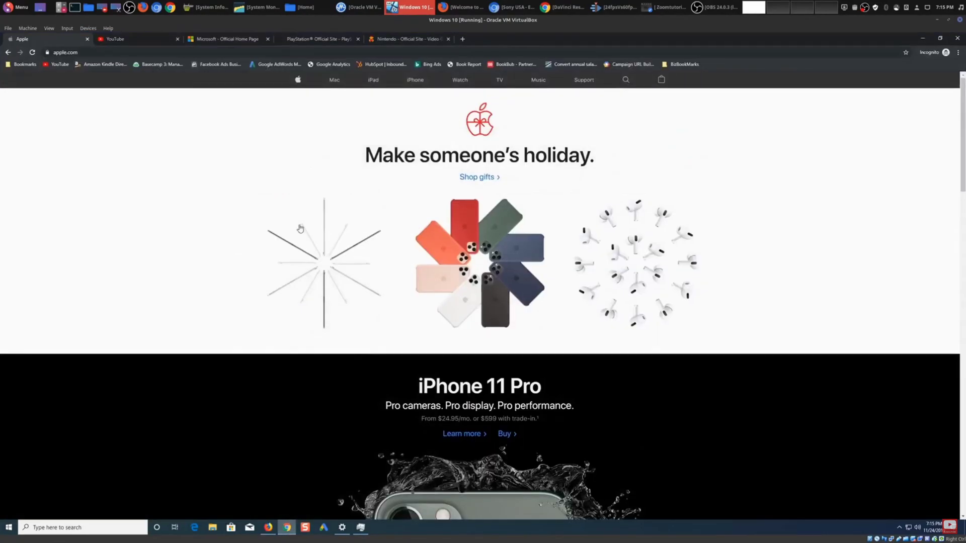
left_click(121, 40)
left_click(216, 41)
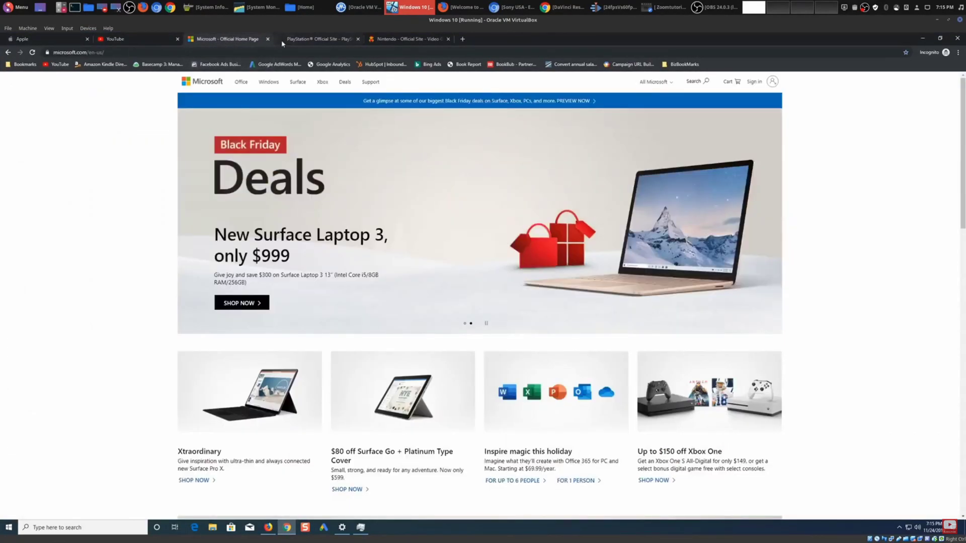
left_click(290, 40)
left_click(390, 40)
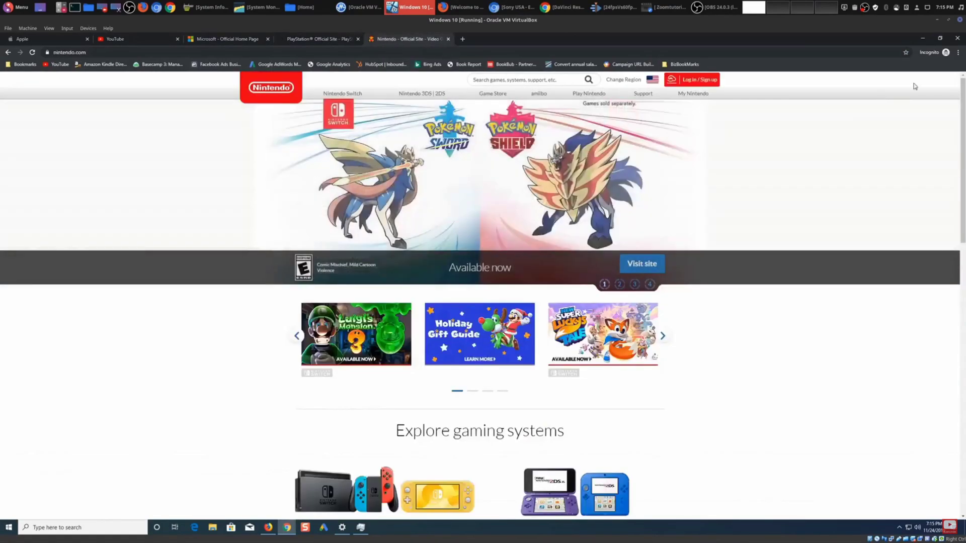
left_click(923, 39)
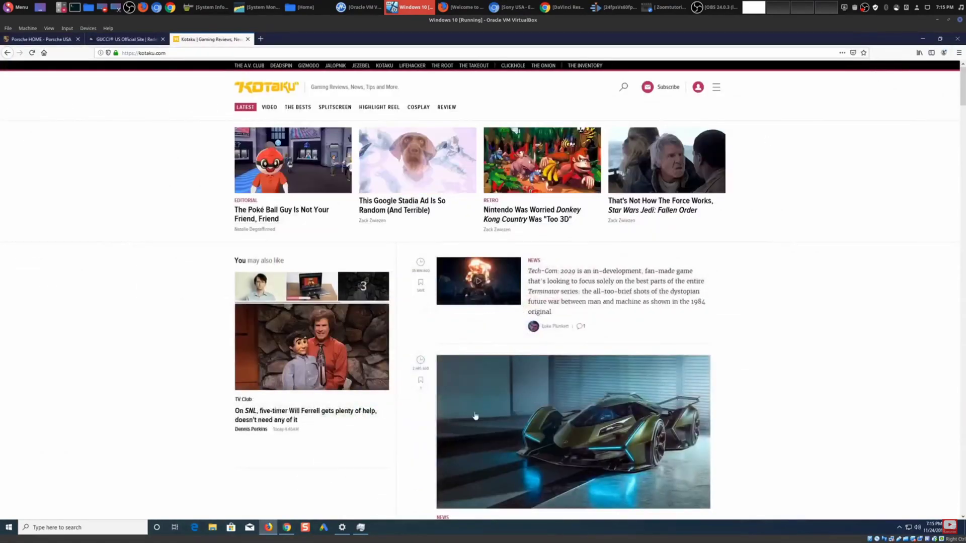
left_click(922, 38)
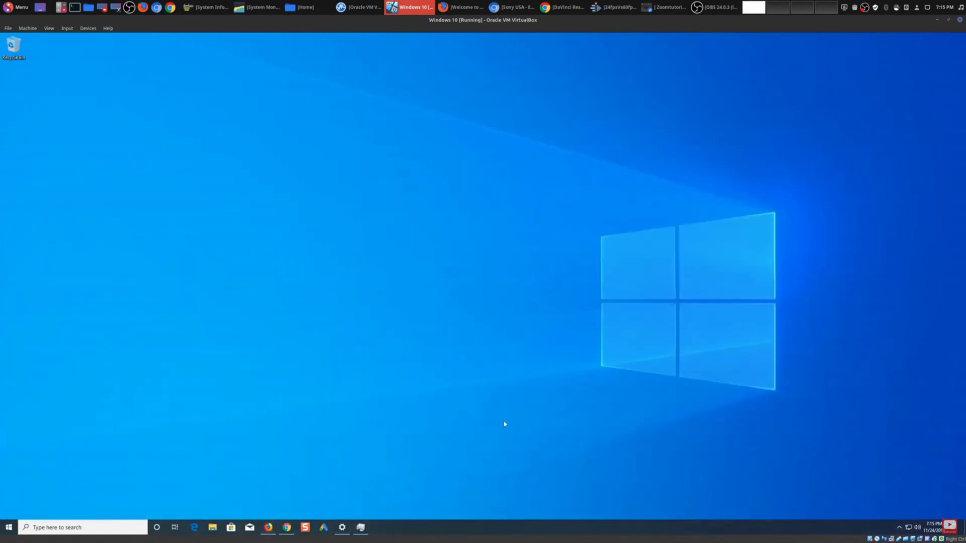
left_click(361, 527)
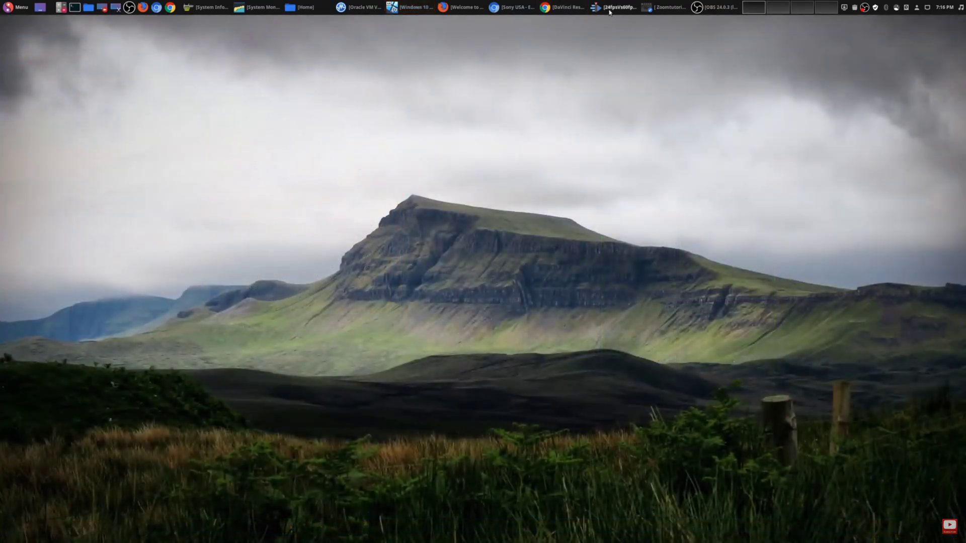
- Play the outdoor clips in the Kdenlive 24fpsVs60fpsProject timeline, then switch to the OpenShot window
left_click(613, 7)
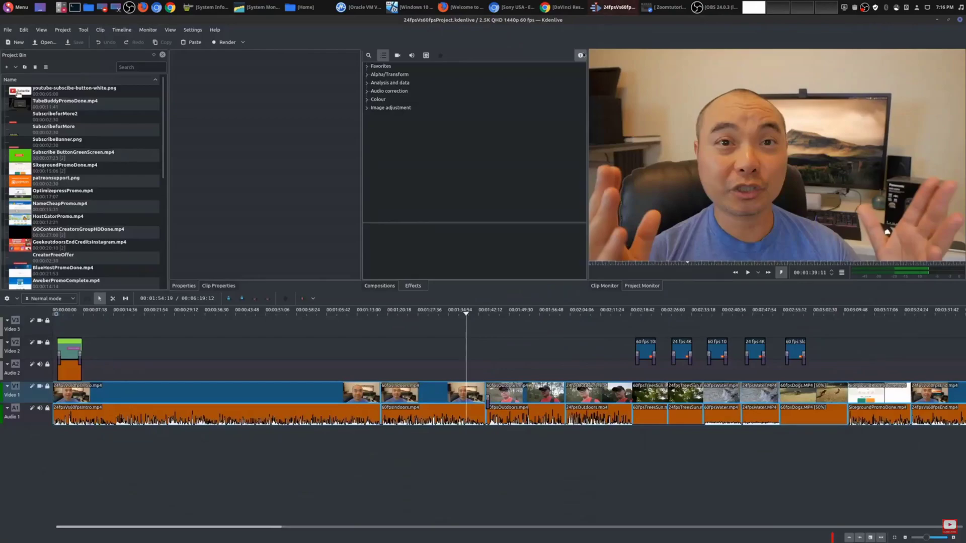
left_click(496, 325)
key("space")
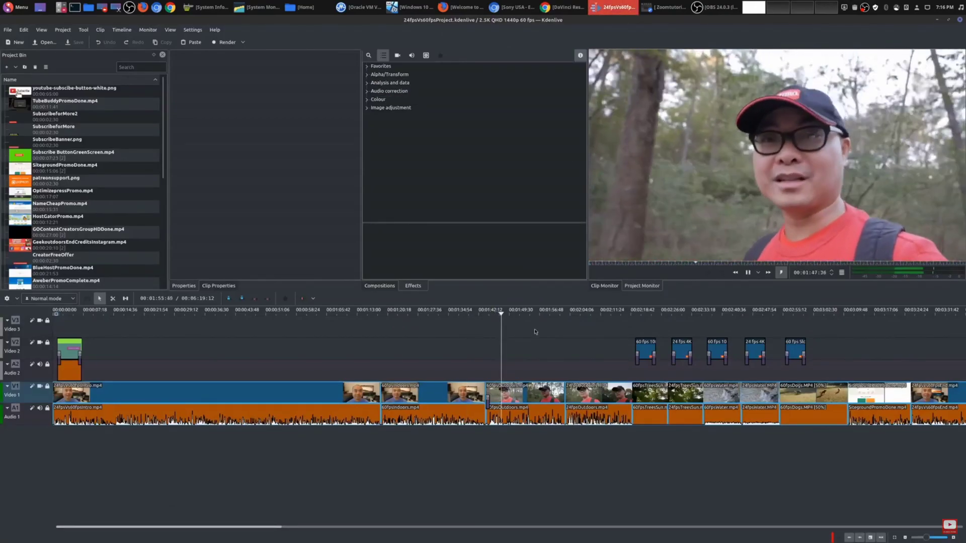
key("space")
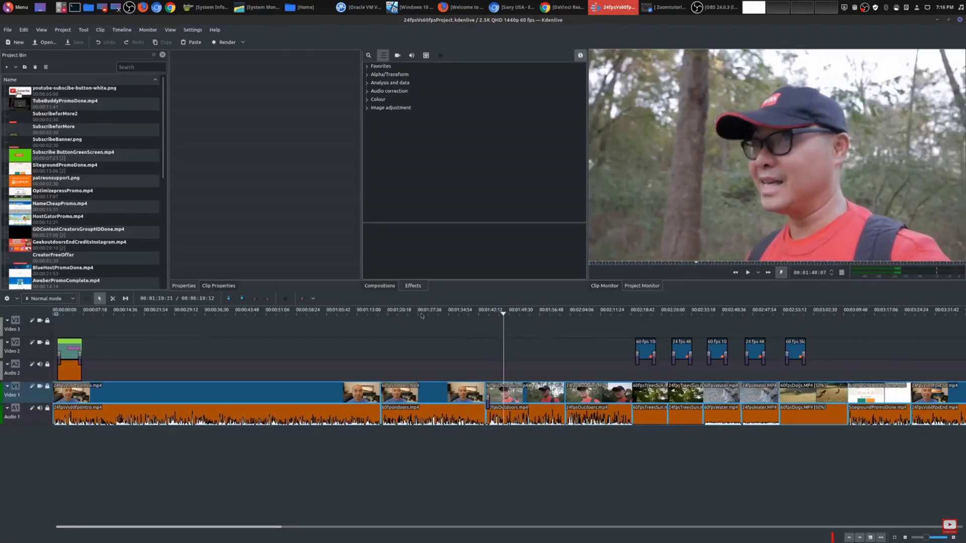
left_click(549, 345)
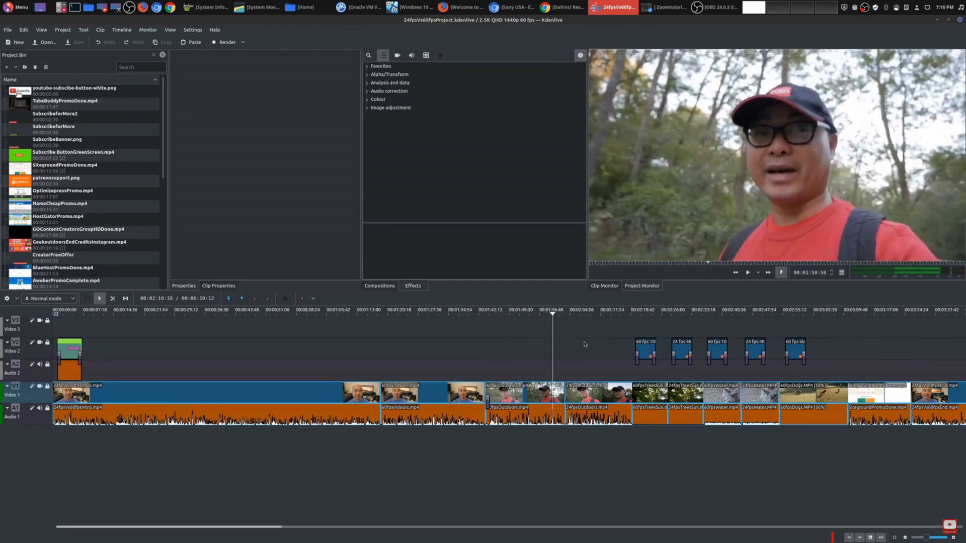
left_click(664, 7)
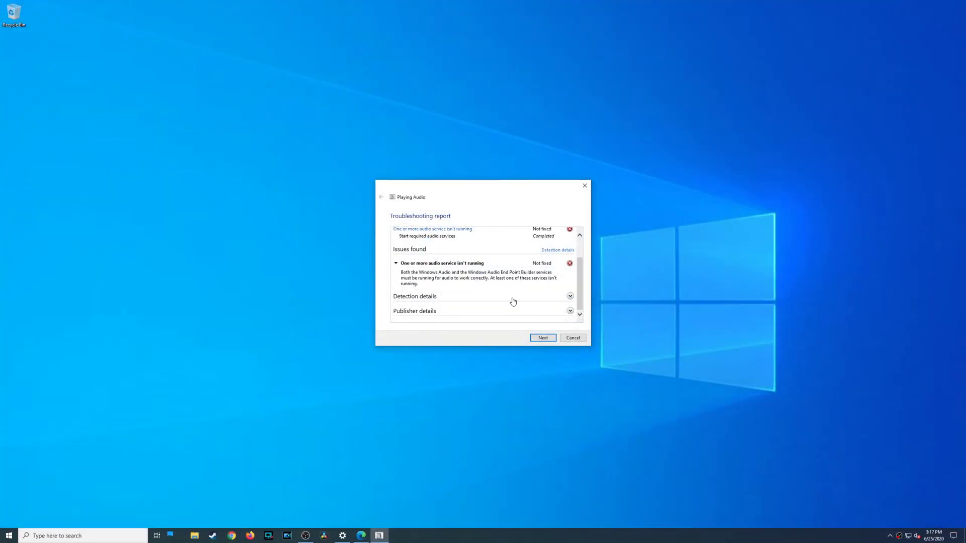
- Scroll the Playing Audio troubleshooting report back to the top
scroll(513, 301, "up", 1)
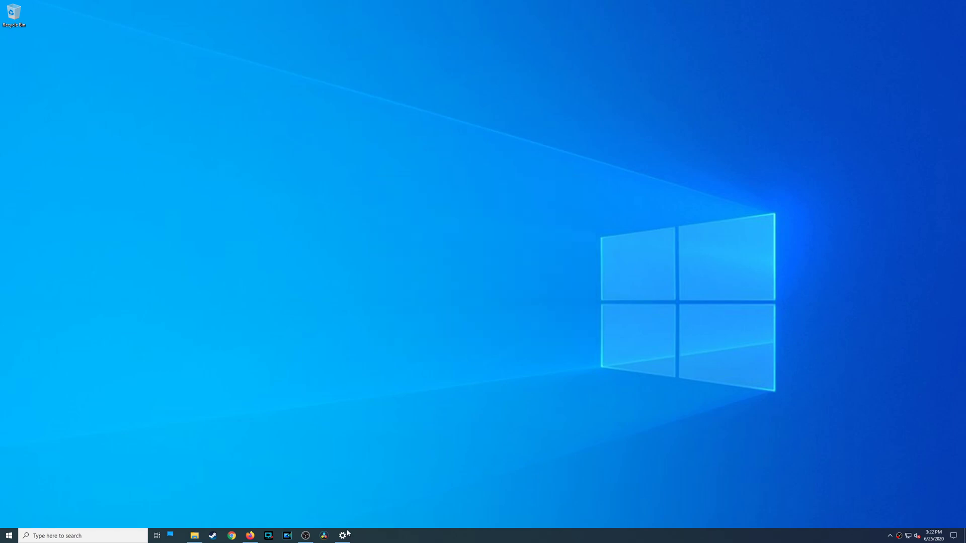
- Go to System > Sound, launch the Sound Control Panel and agree to enable the Windows Audio service
left_click(343, 535)
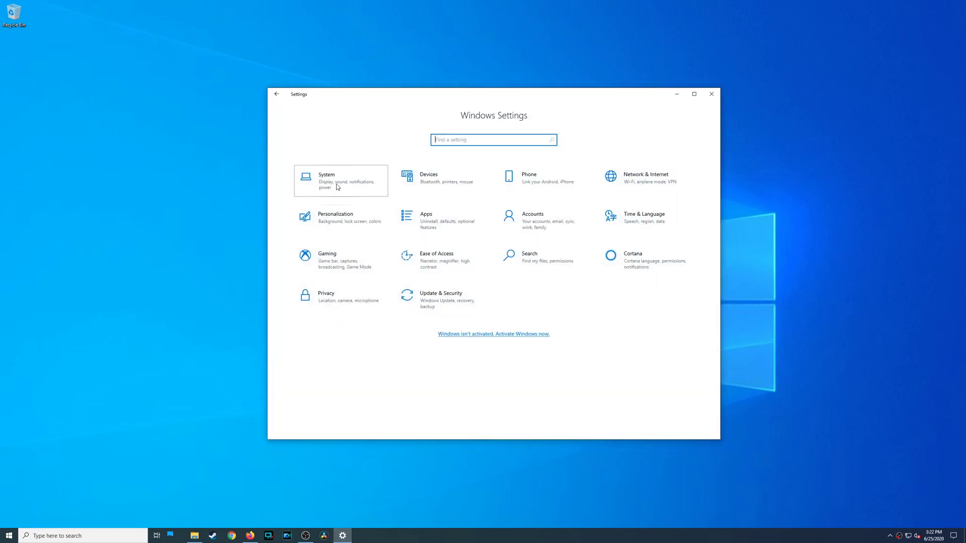
left_click(337, 187)
left_click(315, 190)
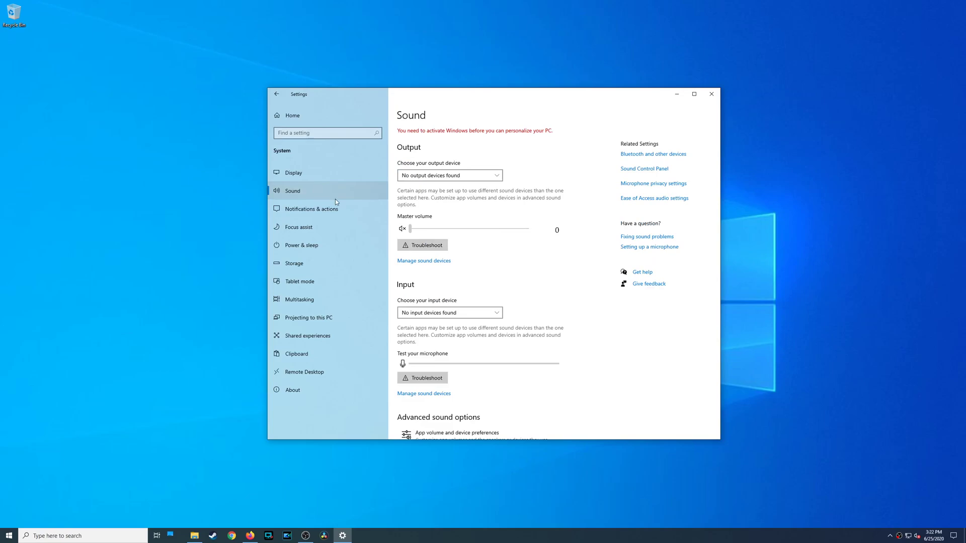
left_click(636, 172)
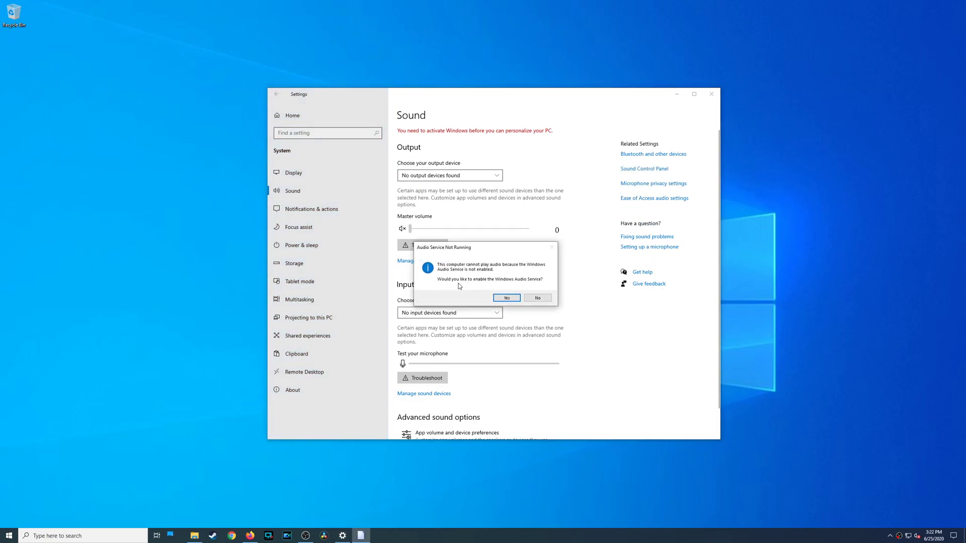
left_click(507, 298)
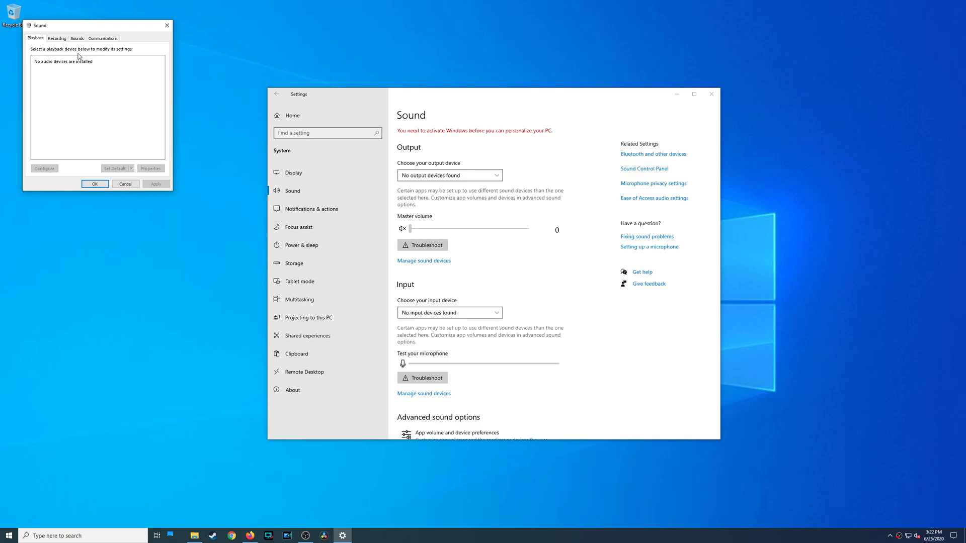
- Browse the Recording, Sounds and Communications tabs, scrolling through the Program Events list
left_click(56, 39)
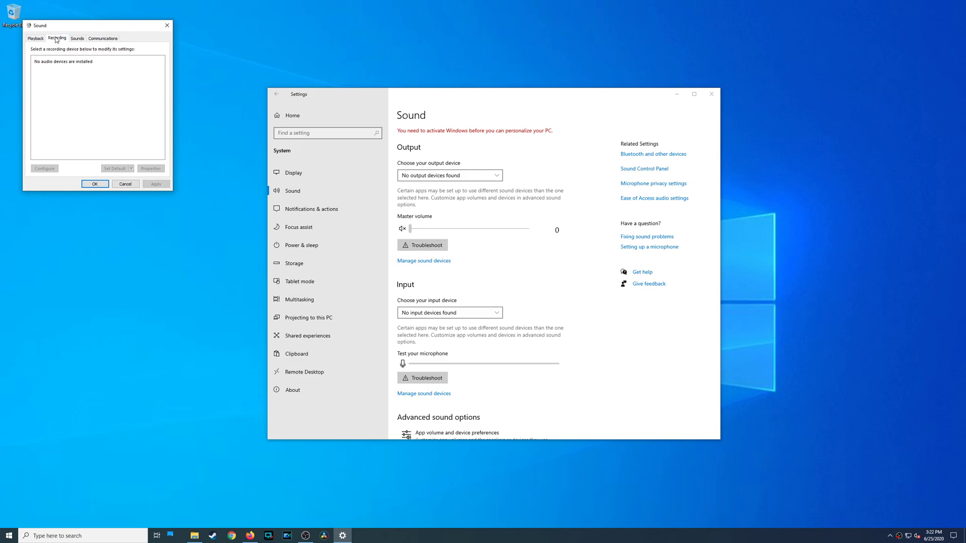
left_click(78, 39)
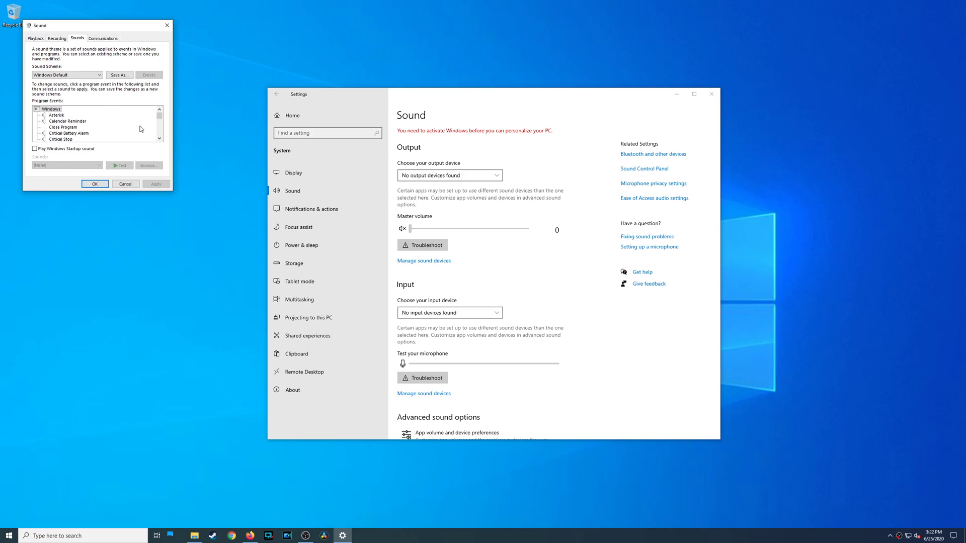
scroll(141, 129, "down", 1)
scroll(138, 124, "down", 8)
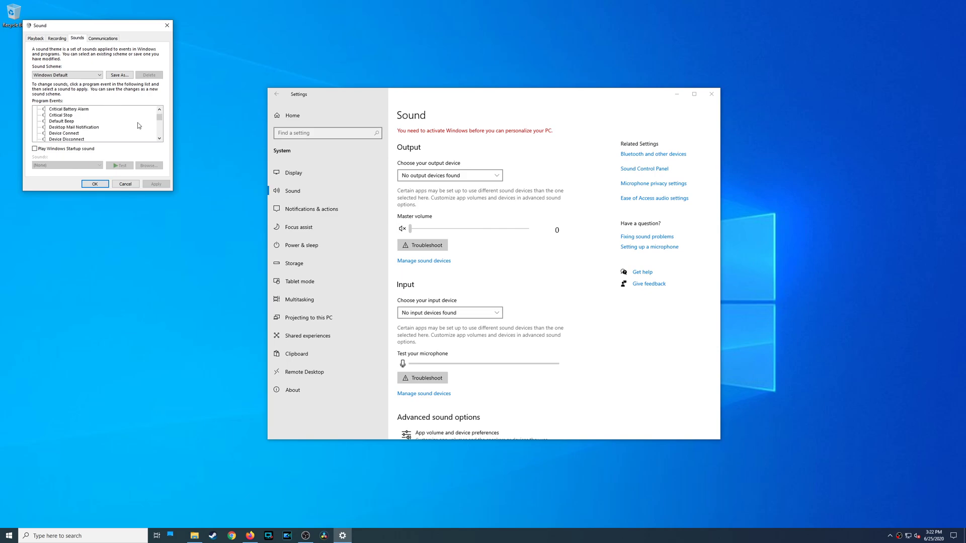
scroll(134, 123, "down", 5)
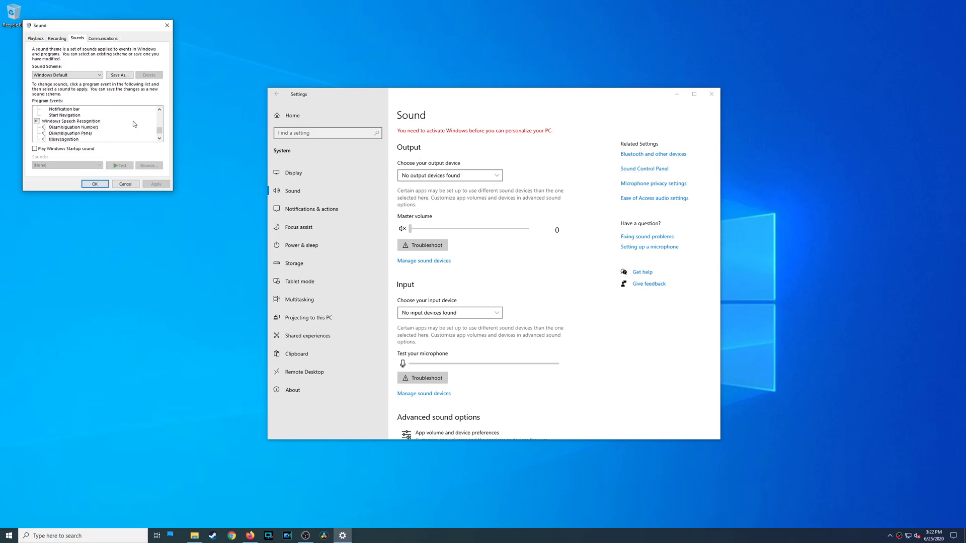
left_click(106, 40)
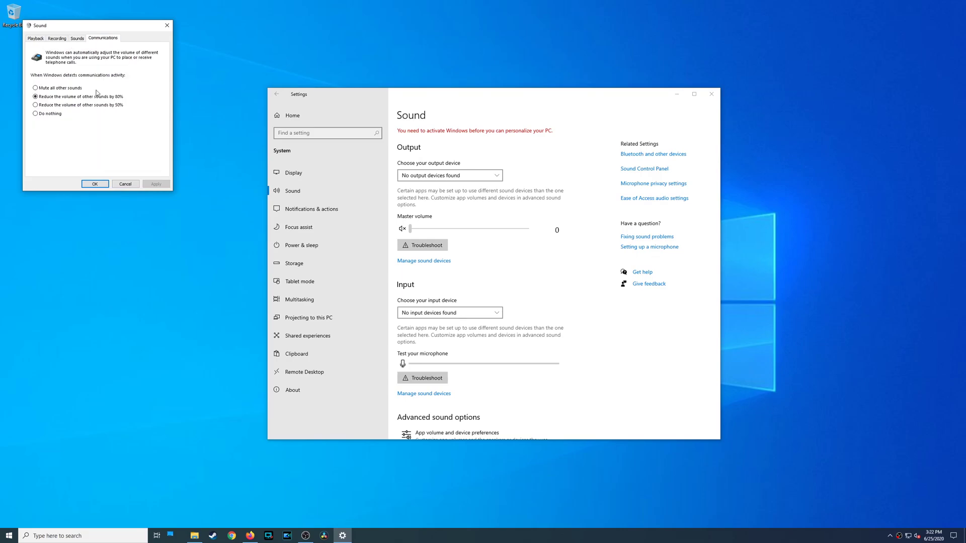
left_click(74, 39)
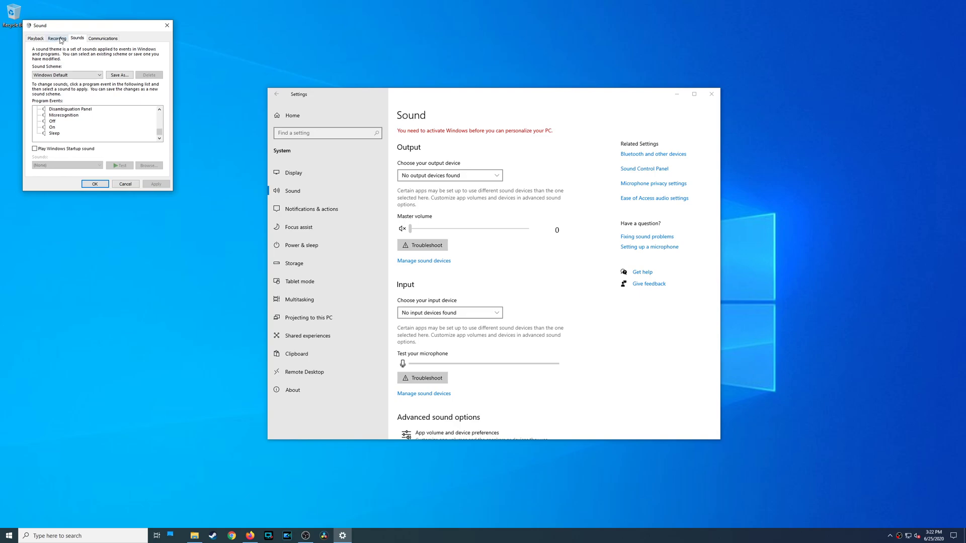
- Expand Sound, video and game controllers in Device Manager
left_click(61, 40)
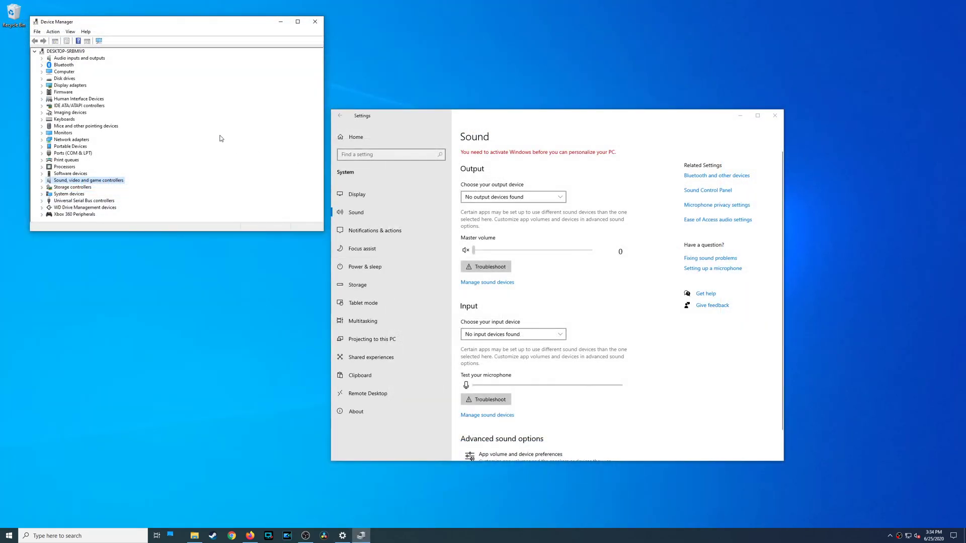
left_click(56, 52)
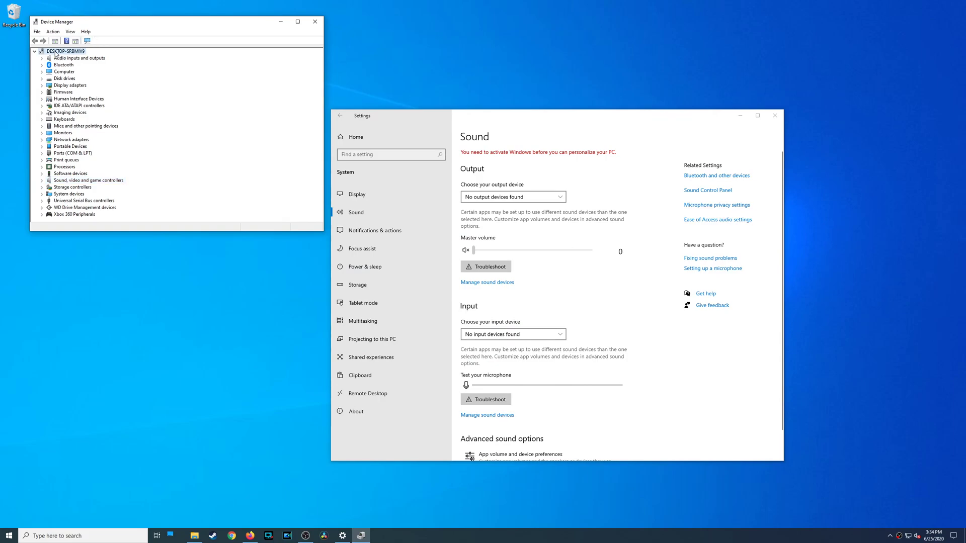
left_click(65, 181)
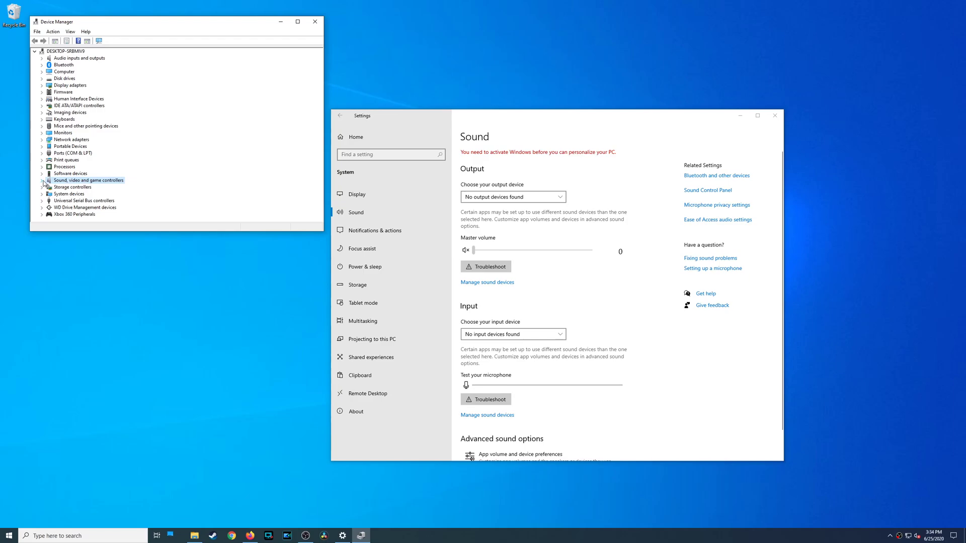
left_click(41, 181)
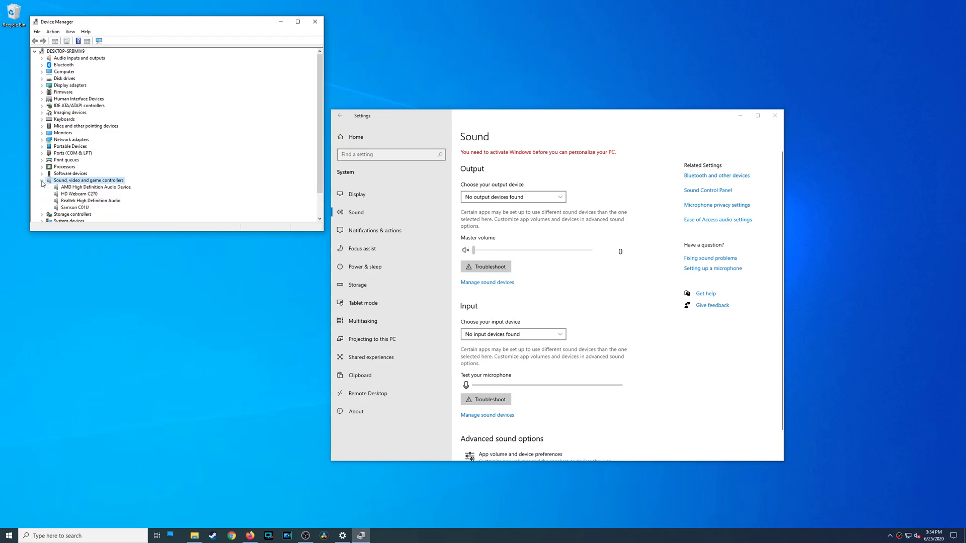
- Check the Realtek and AMD High Definition Audio device properties, both reporting working properly
left_click(84, 201)
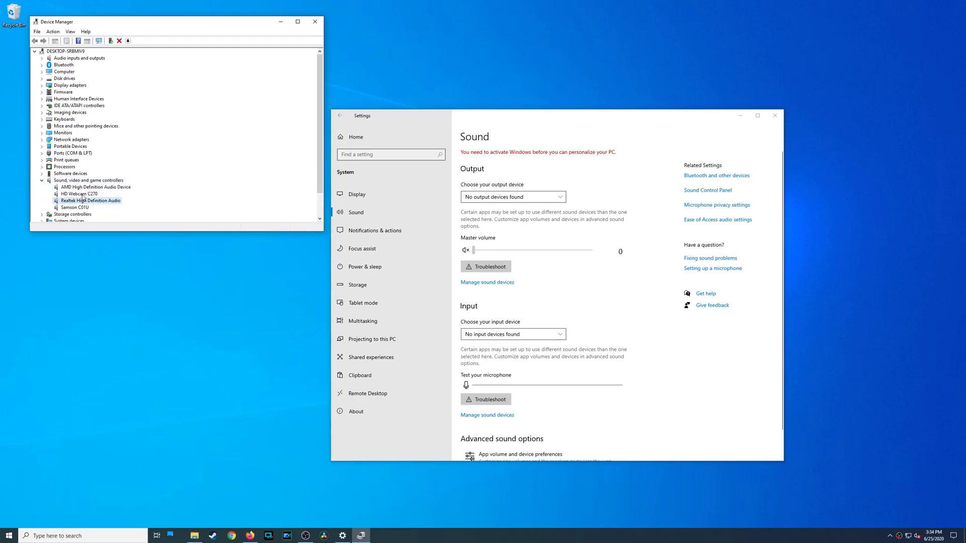
right_click(83, 202)
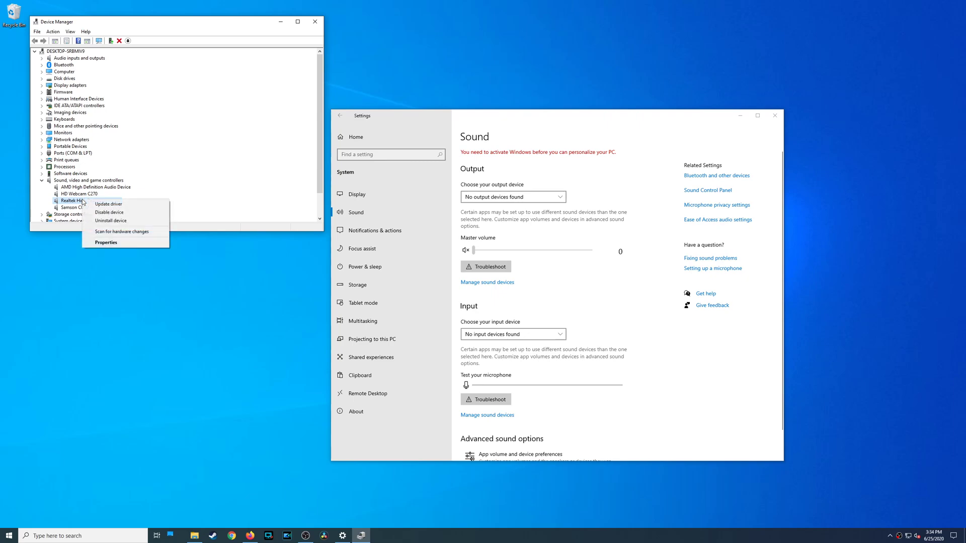
left_click(106, 244)
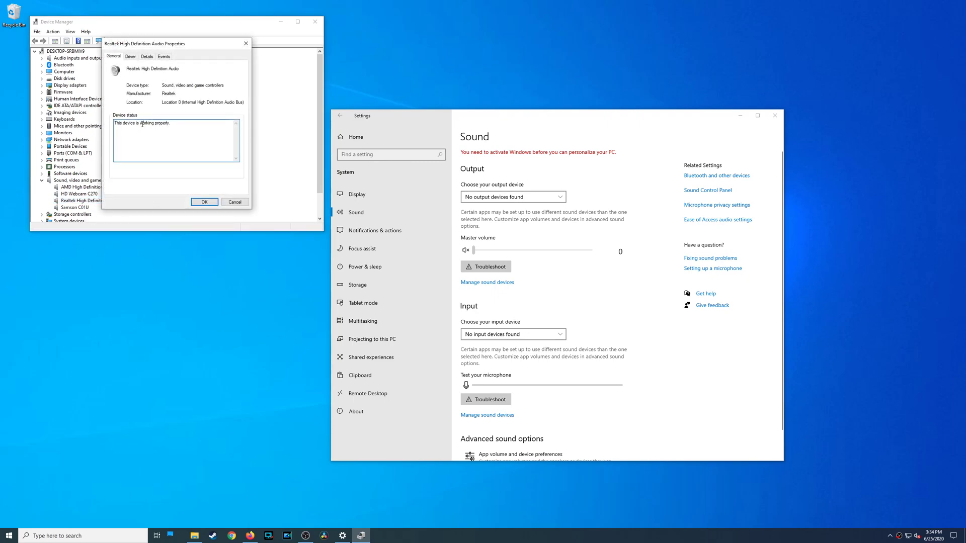
left_click_drag(174, 123, 108, 122)
left_click(233, 203)
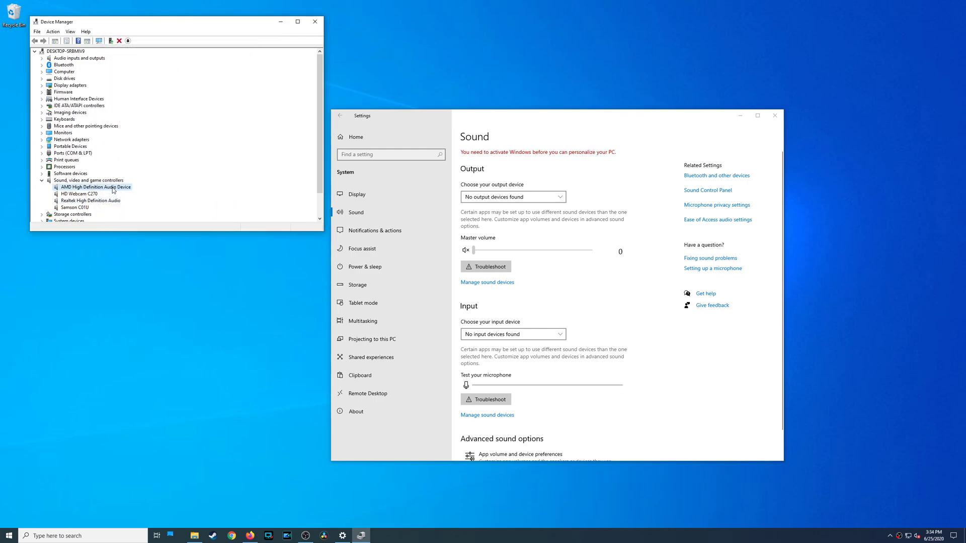
right_click(114, 190)
left_click(133, 231)
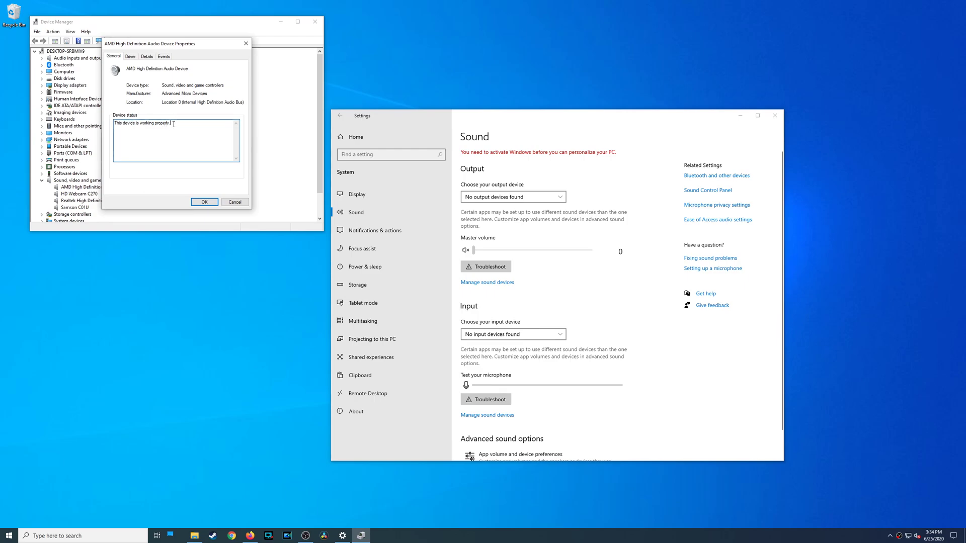
left_click_drag(173, 124, 104, 126)
left_click(204, 201)
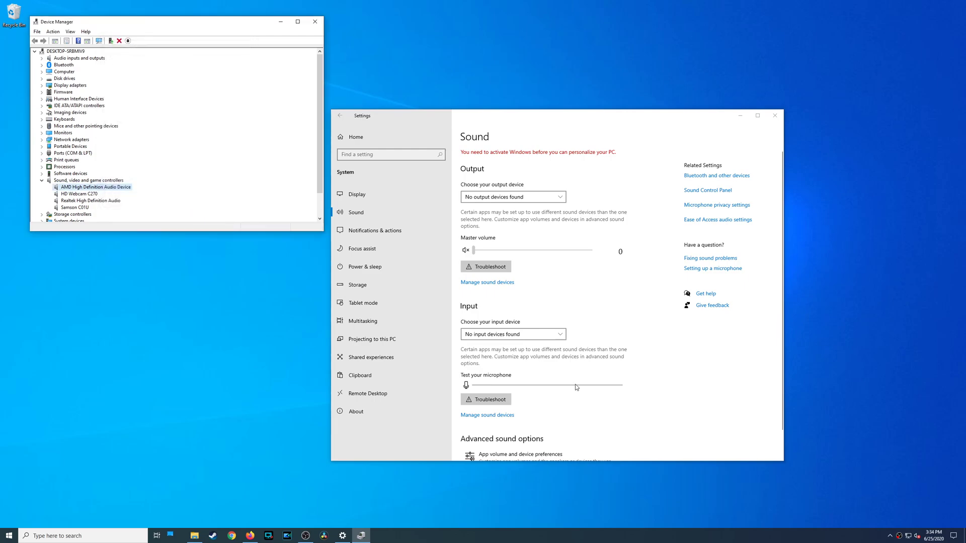
- Cancel the audio playback troubleshooter and search 'servic' from the taskbar
left_click(918, 537)
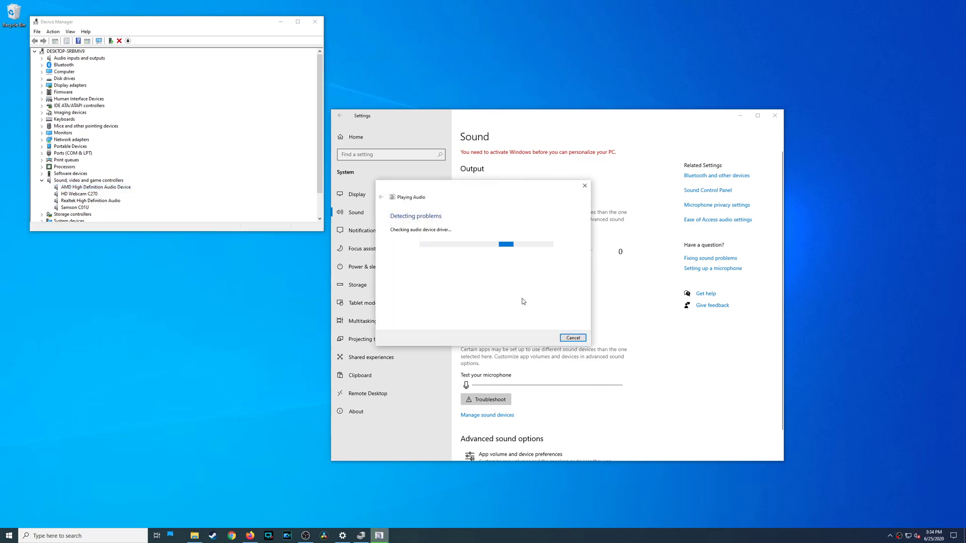
left_click(574, 338)
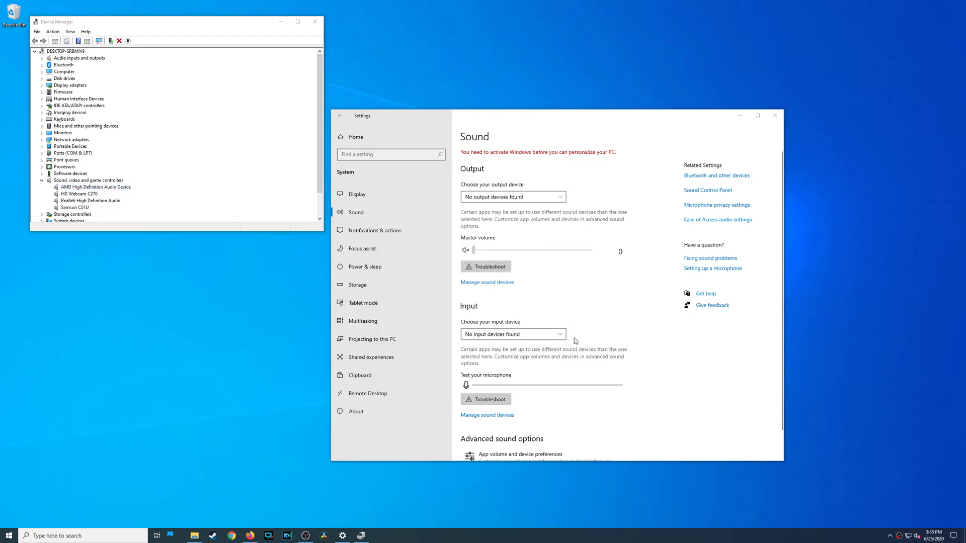
left_click(95, 533)
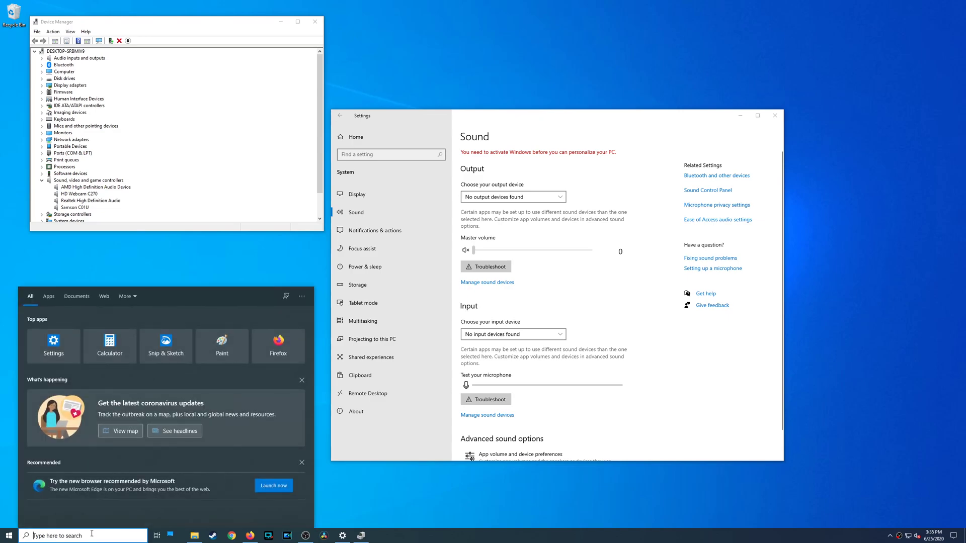
type("ser")
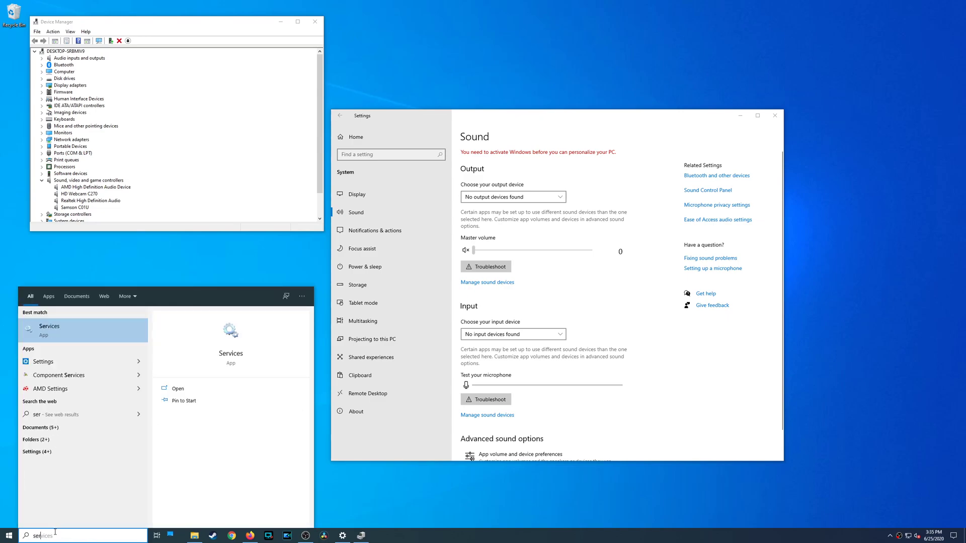
type("vic")
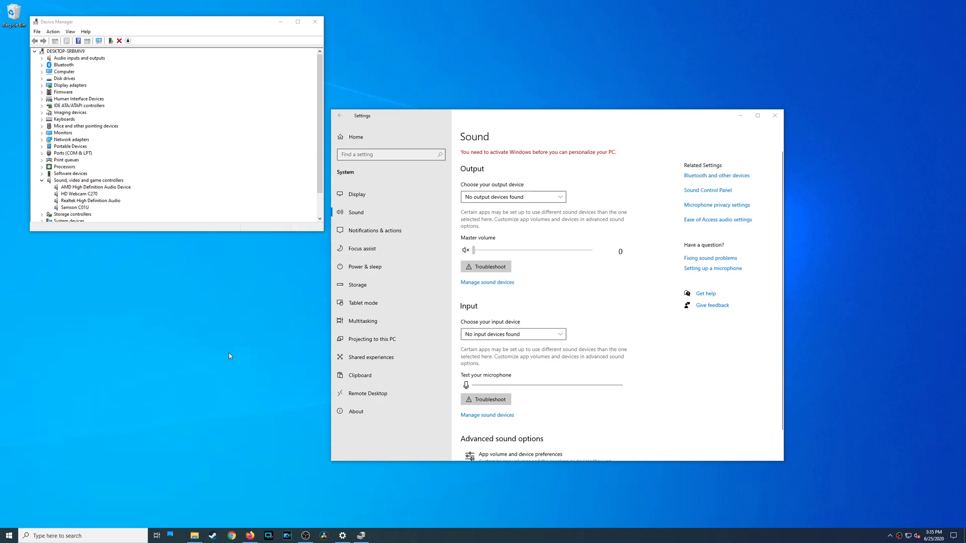
- Select Windows Audio in the maximized Services window and try starting it, getting Access denied (0x80070005)
scroll(270, 373, "down", 3)
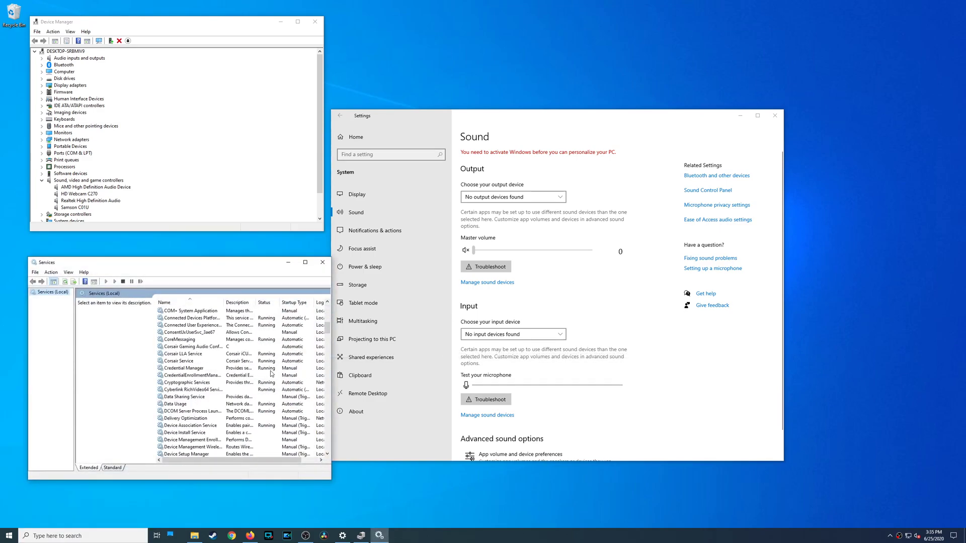
scroll(270, 373, "down", 20)
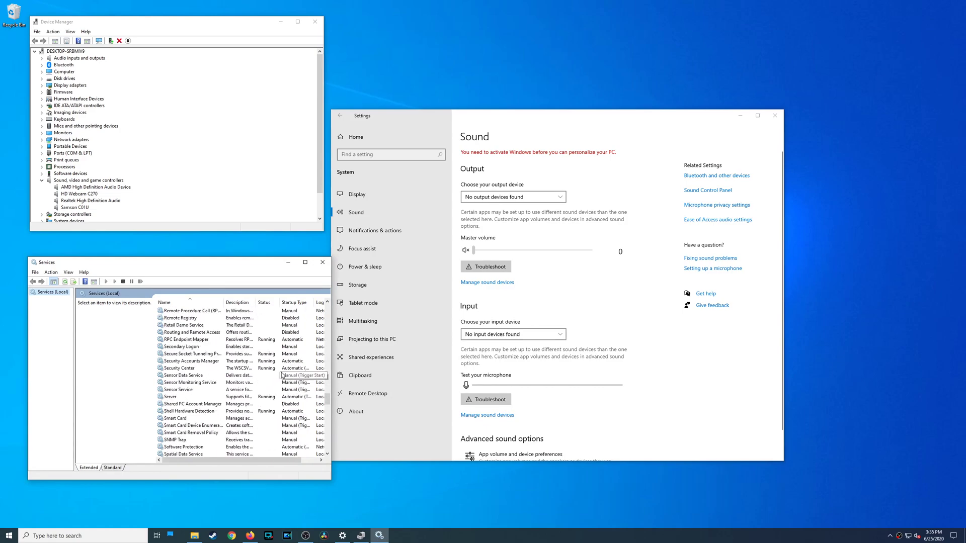
scroll(282, 375, "down", 20)
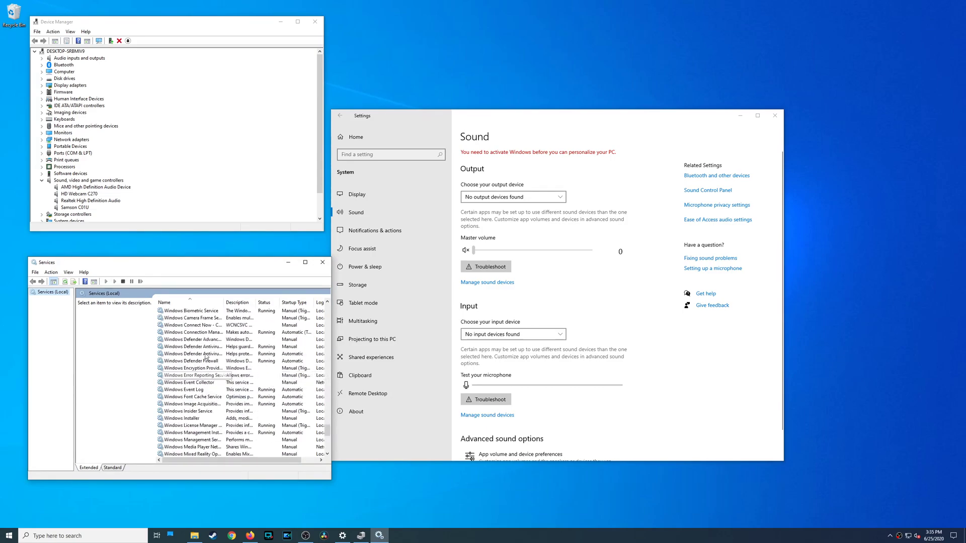
scroll(205, 356, "up", 5)
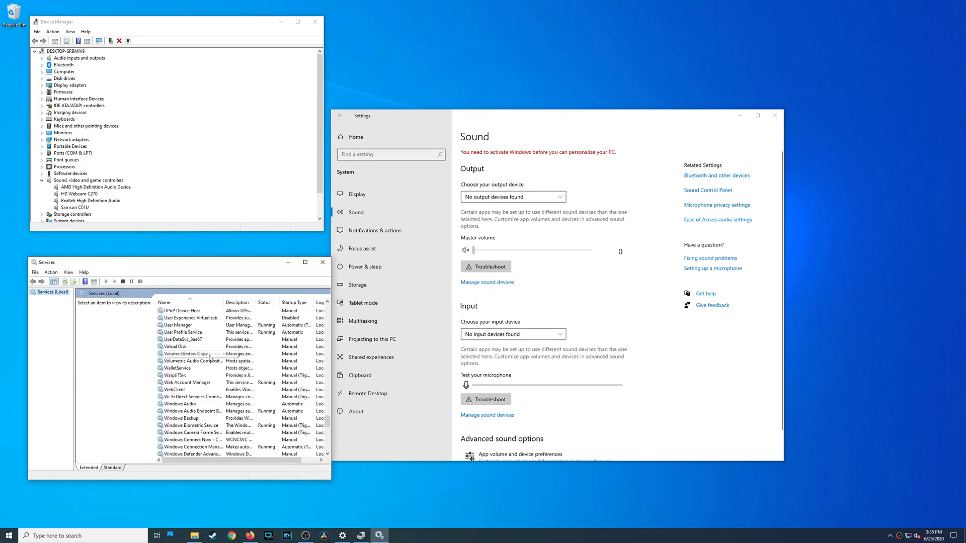
left_click(187, 404)
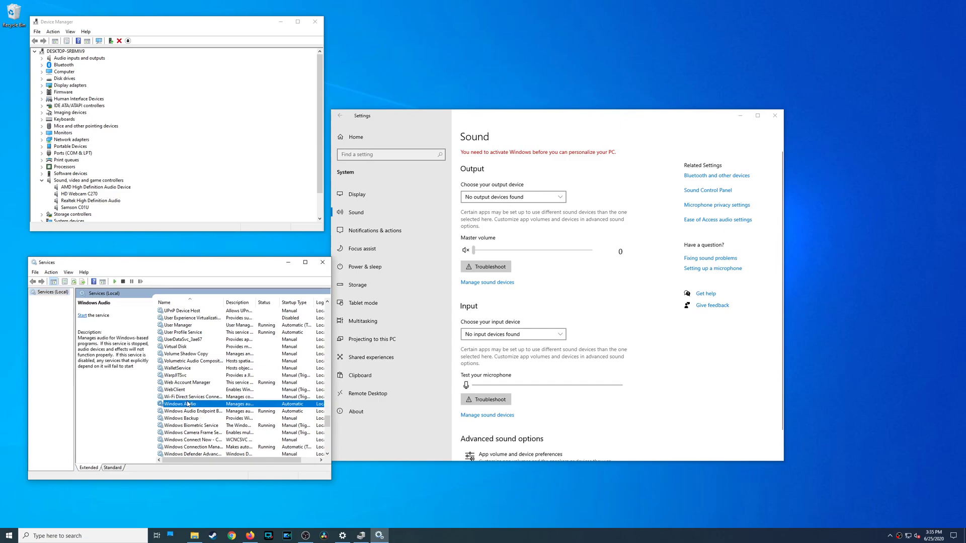
left_click(305, 262)
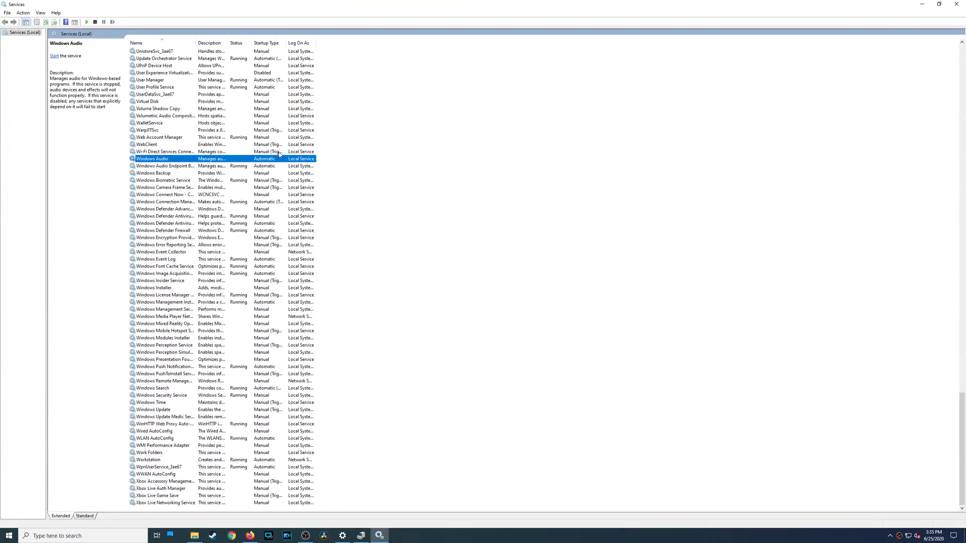
left_click(54, 56)
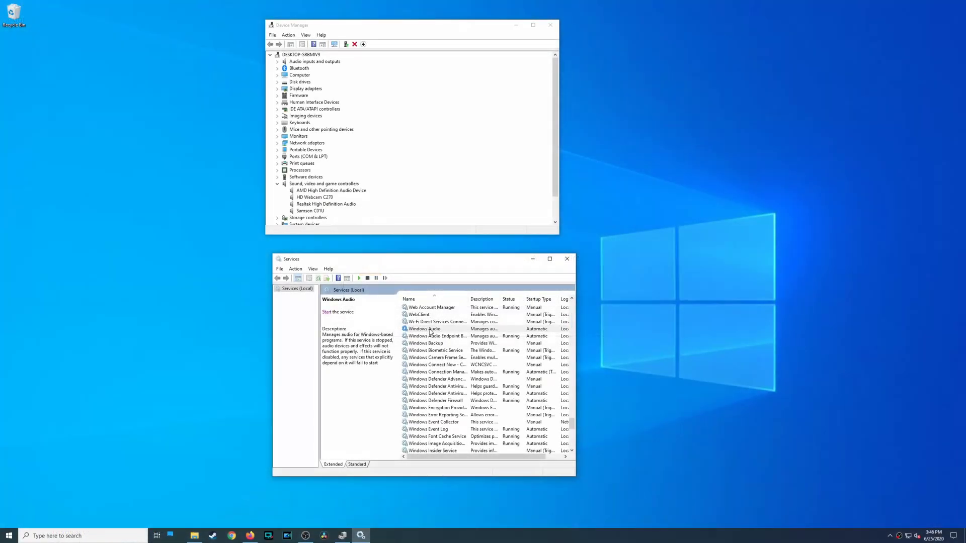
- Set Windows Audio to log on as Local System with desktop interaction allowed, then start it
right_click(430, 330)
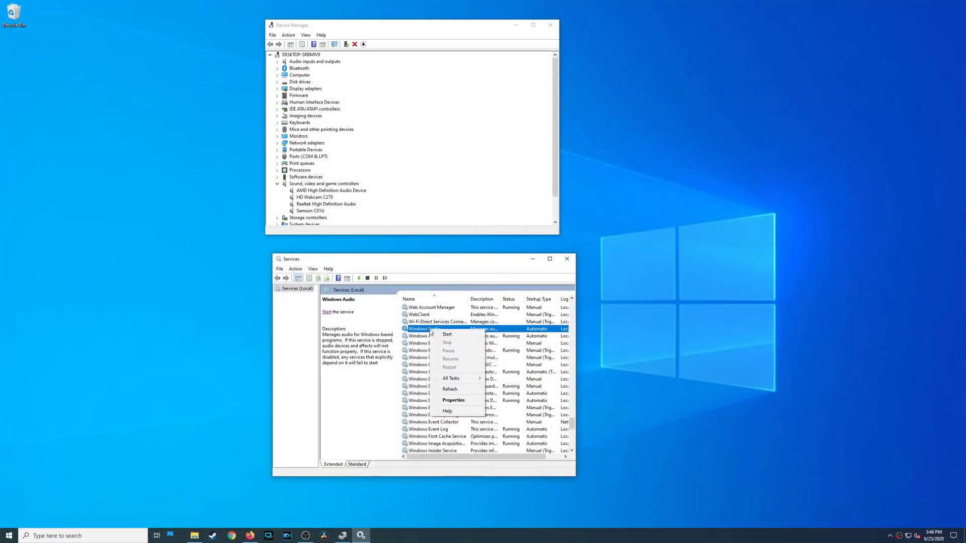
left_click(453, 400)
left_click(378, 296)
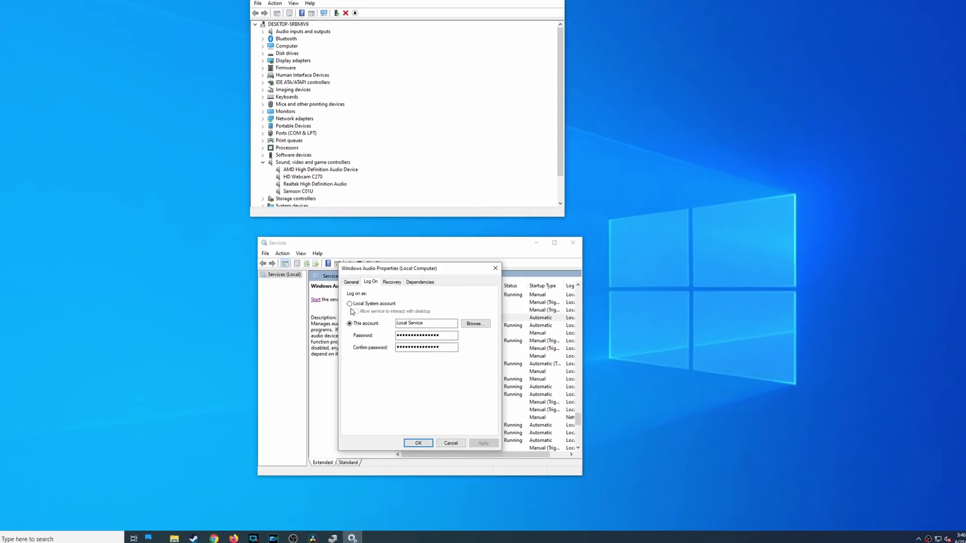
left_click(350, 304)
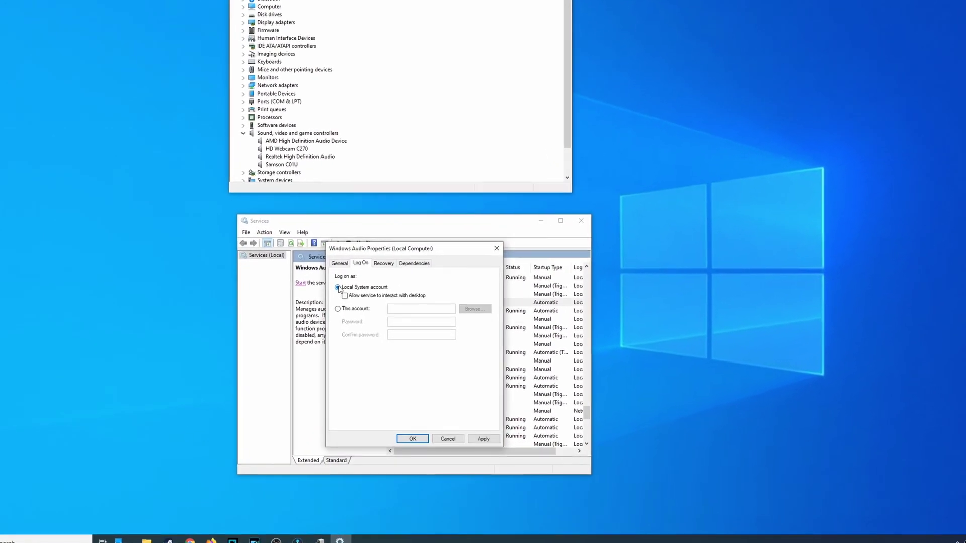
left_click(334, 280)
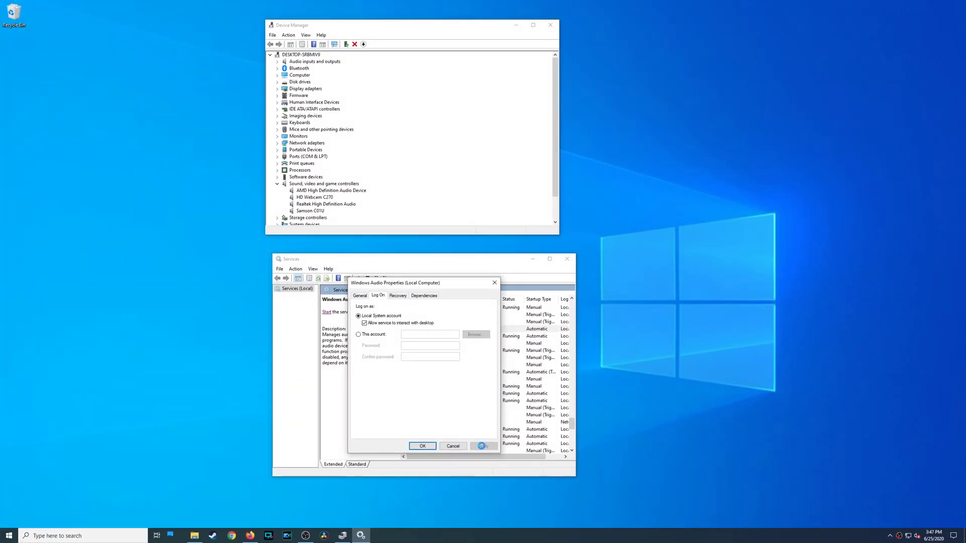
left_click(422, 447)
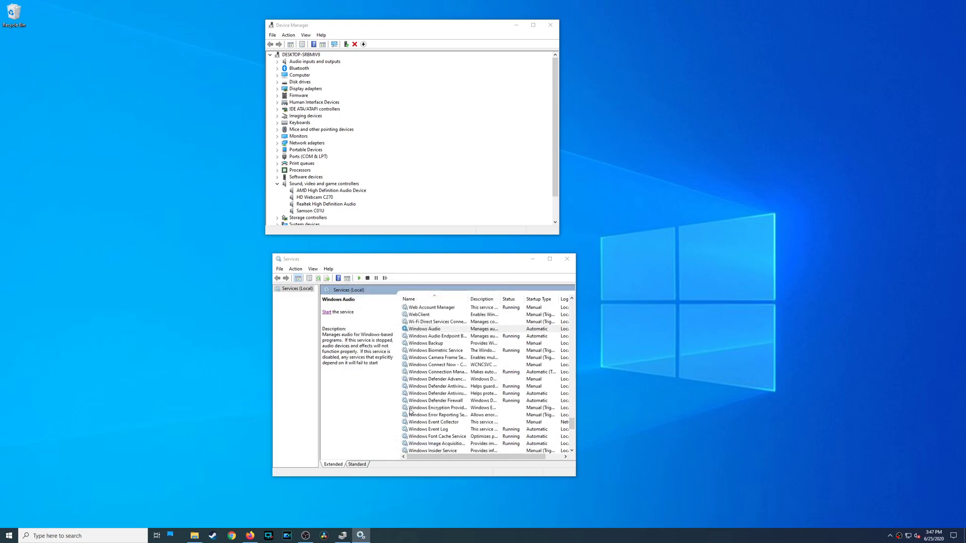
left_click(326, 312)
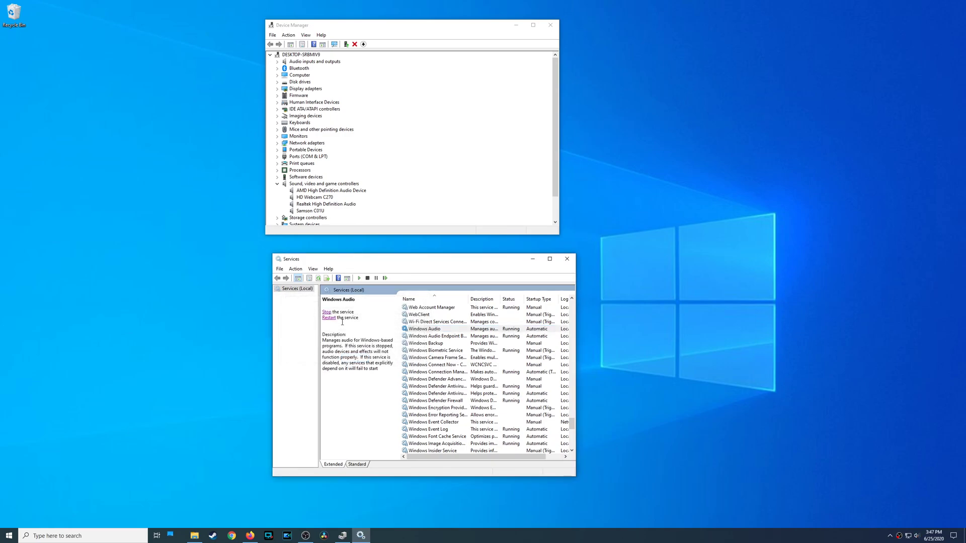
- Test audio output by setting the system volume to 54 and lowering it slightly
left_click(919, 539)
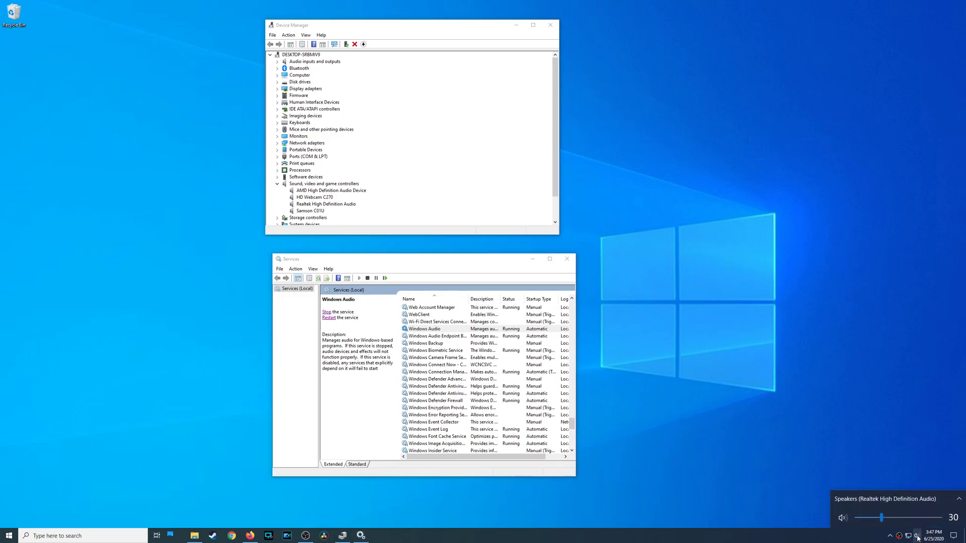
left_click(902, 518)
left_click_drag(902, 518, 894, 518)
left_click_drag(894, 518, 892, 517)
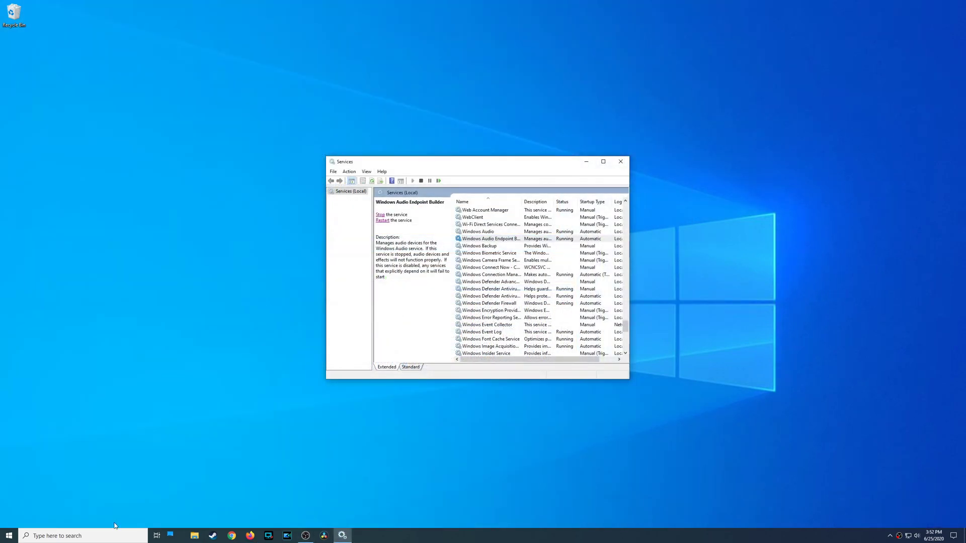
- Launch Registry Editor by searching 'regedit'
left_click(112, 535)
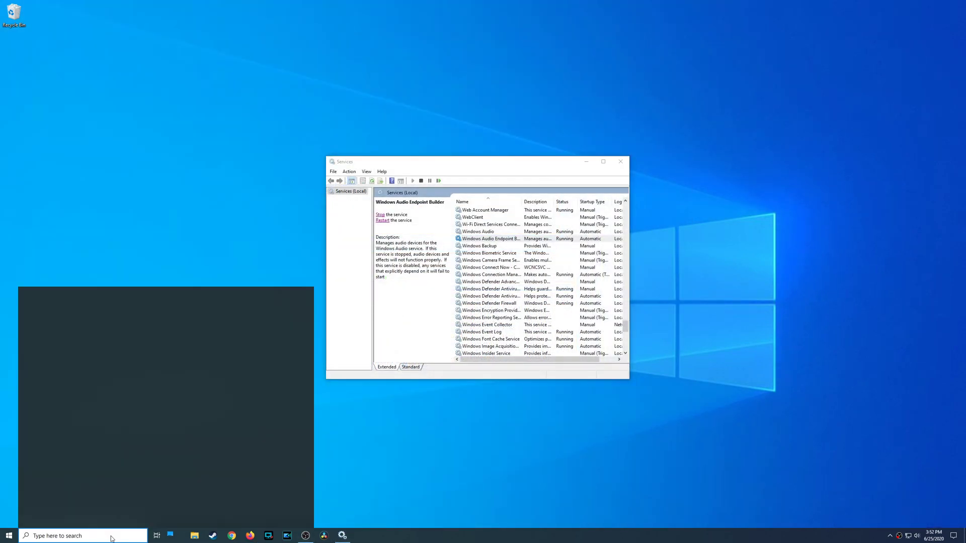
type("regedit")
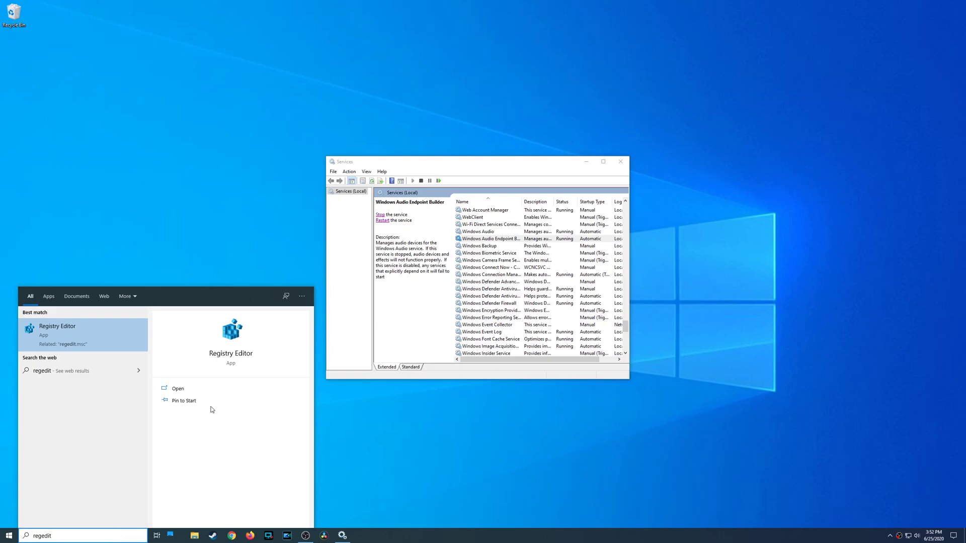
left_click(229, 358)
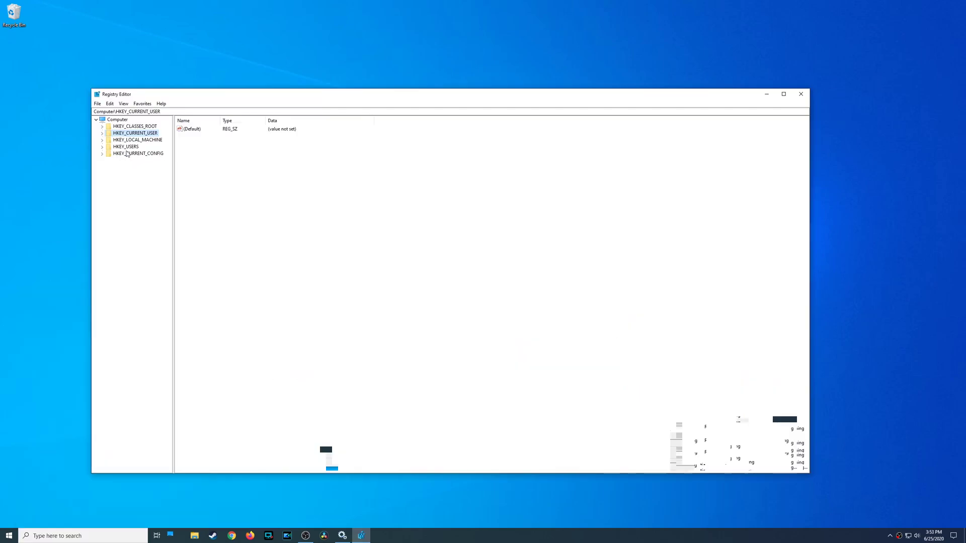
- Navigate to HKEY_LOCAL_MACHINE\SYSTEM\CurrentControlSet\Services\Audiosrv and view its values
left_click(103, 141)
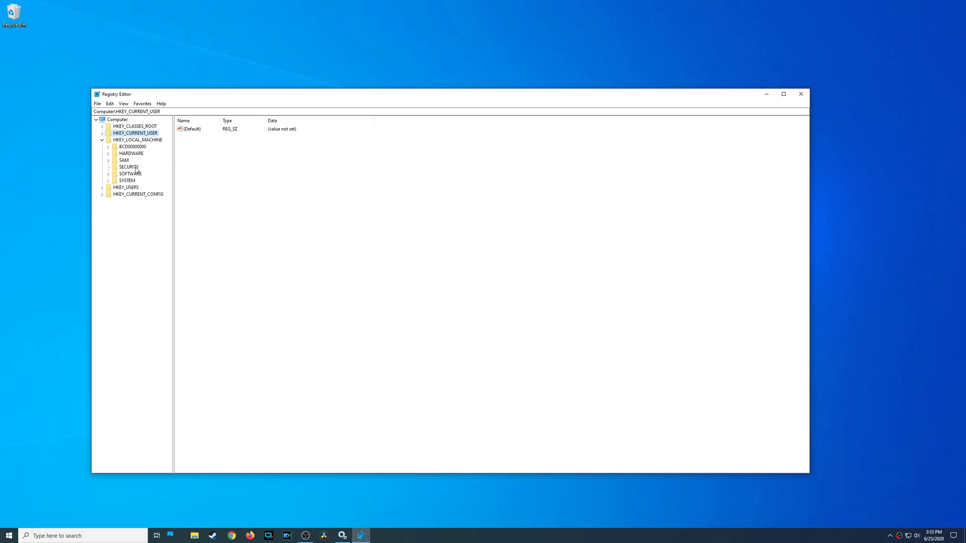
left_click(107, 181)
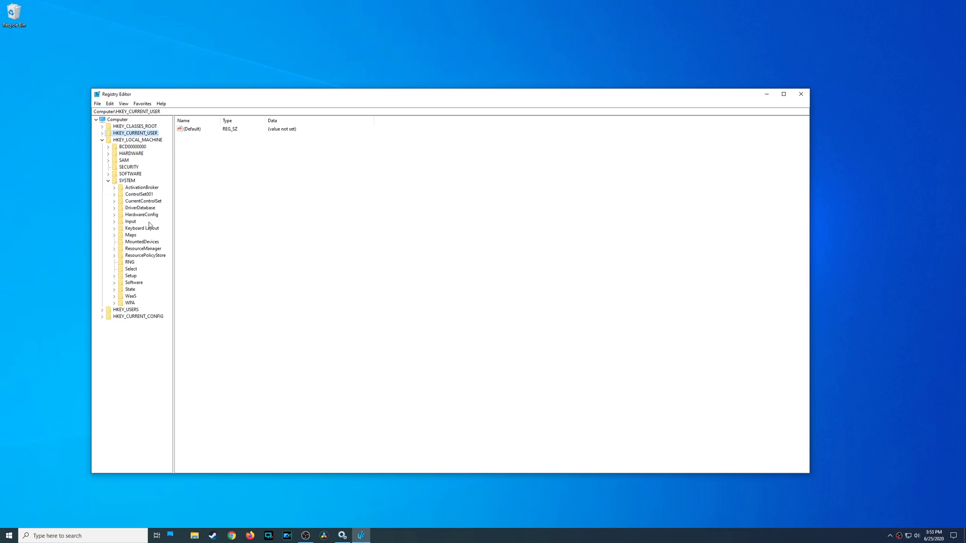
left_click(114, 202)
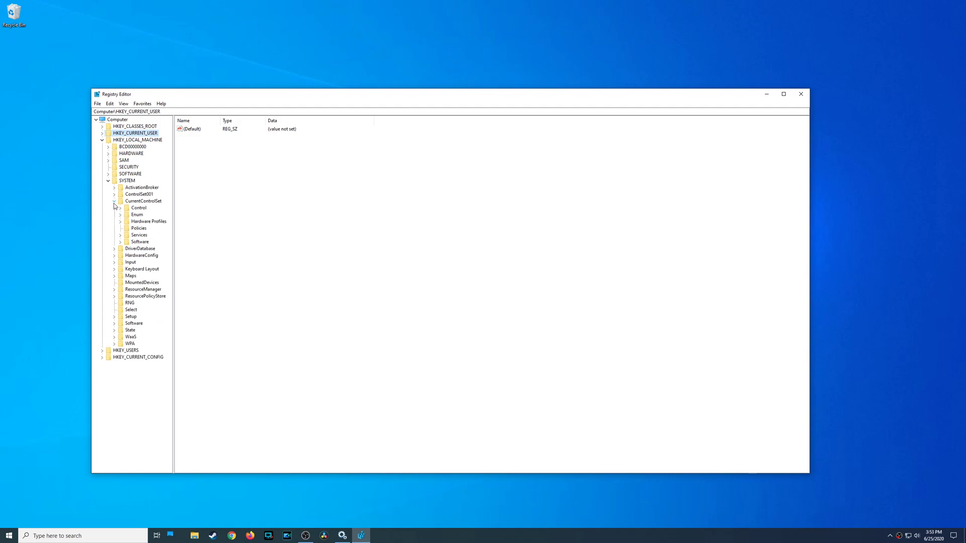
left_click(121, 236)
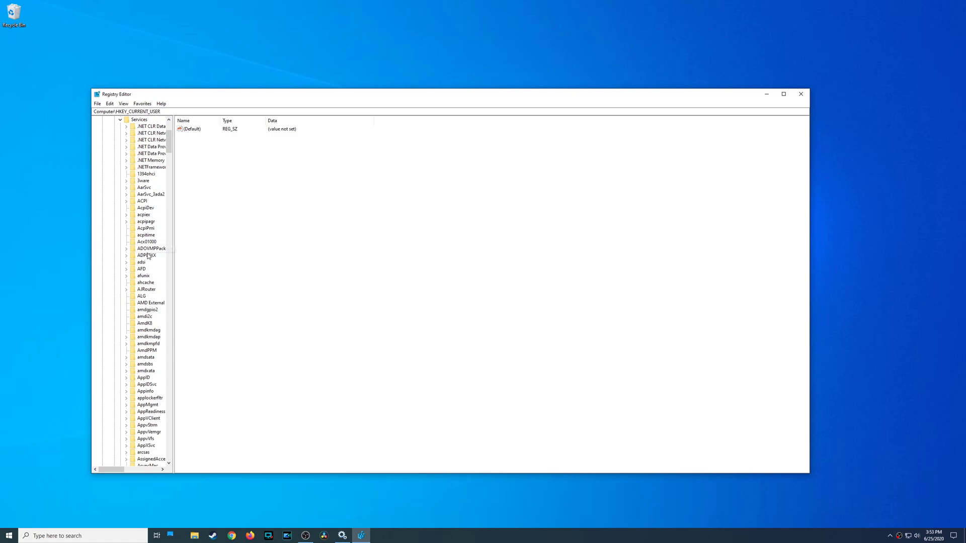
scroll(157, 370, "down", 5)
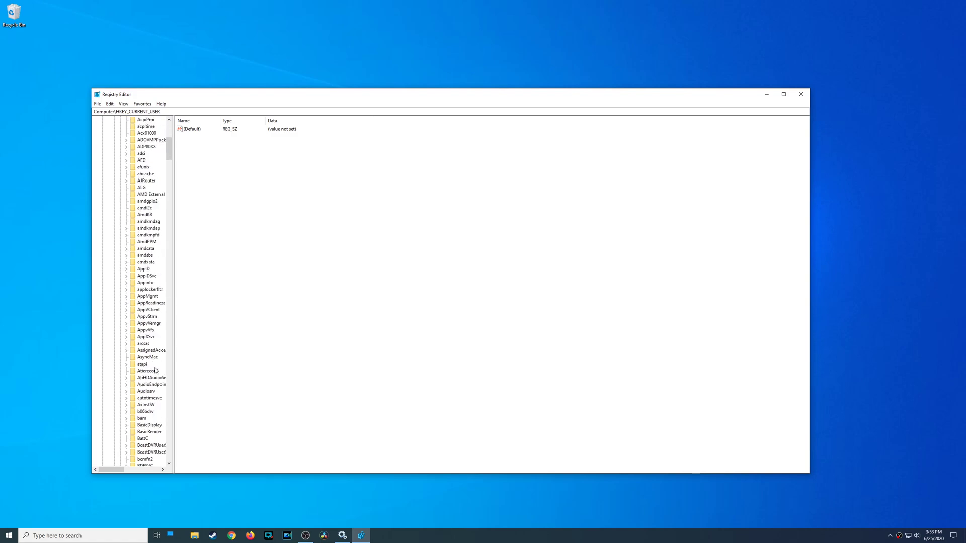
left_click(127, 392)
left_click(146, 392)
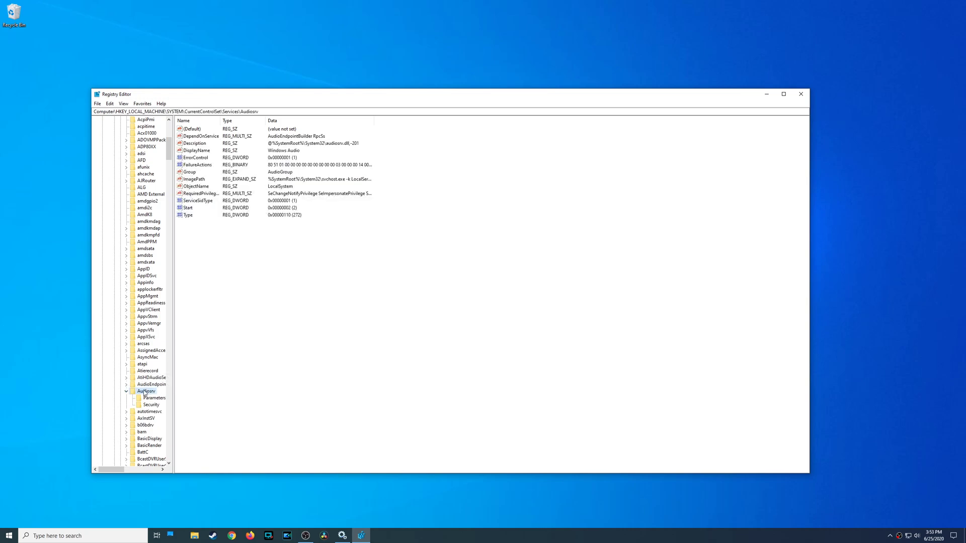
right_click(145, 392)
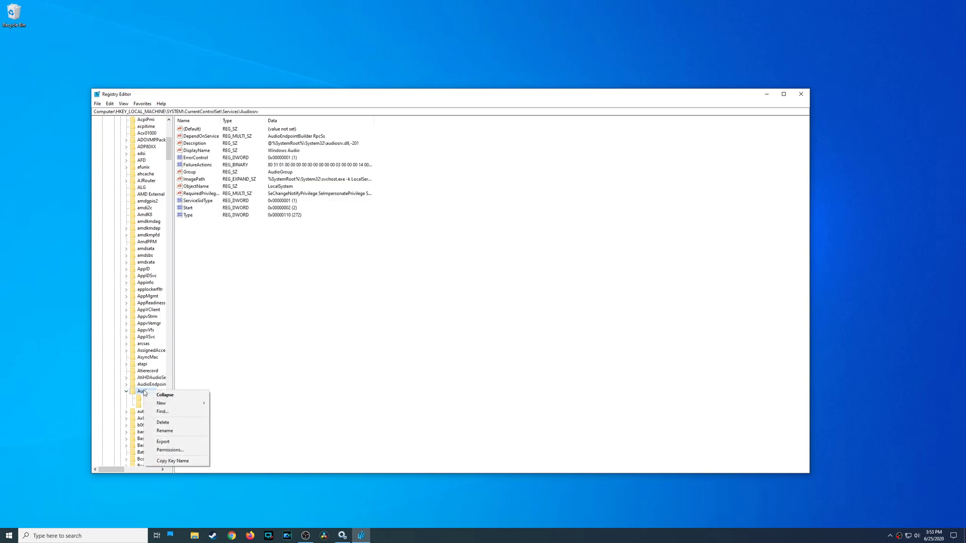
- Add the SYSTEM account to the Audiosrv key's permissions via Advanced > Find Now and confirm
left_click(171, 450)
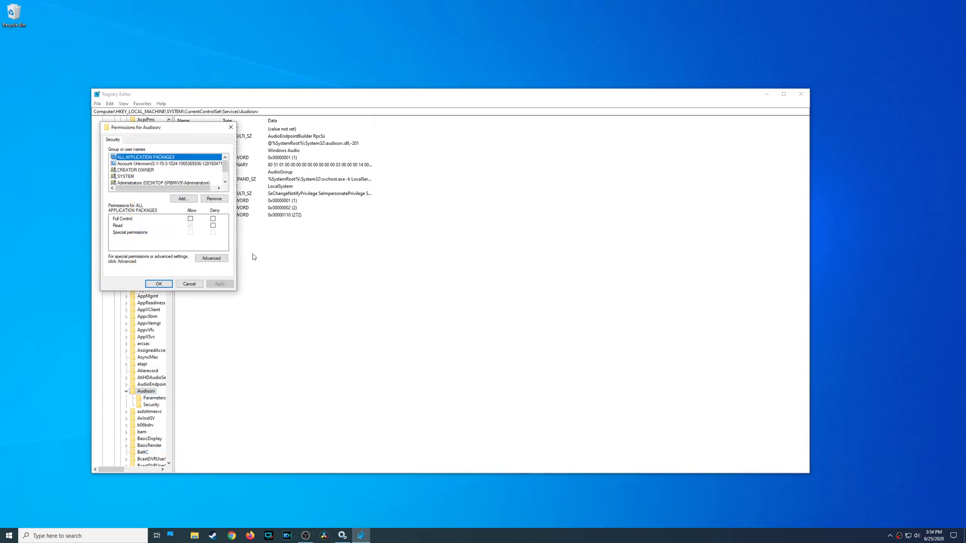
left_click(183, 199)
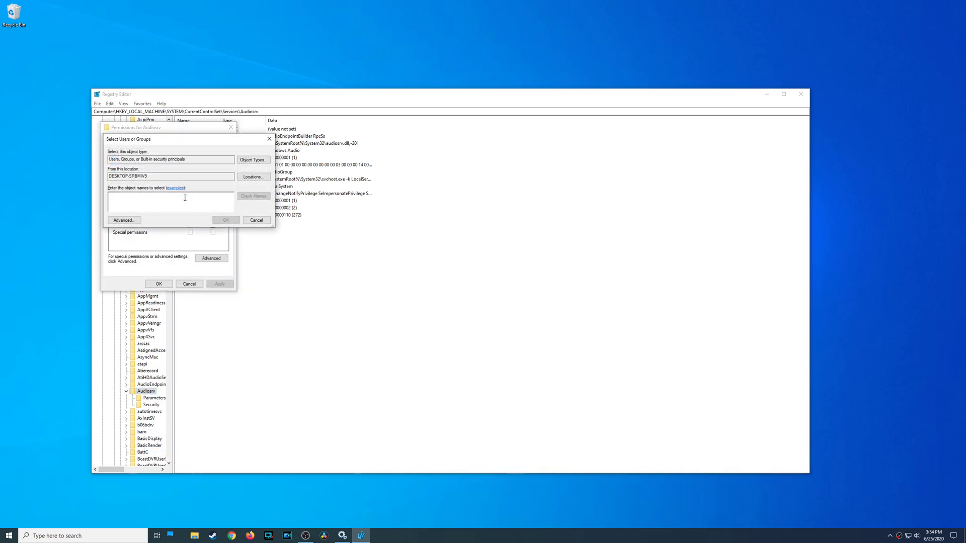
left_click(123, 220)
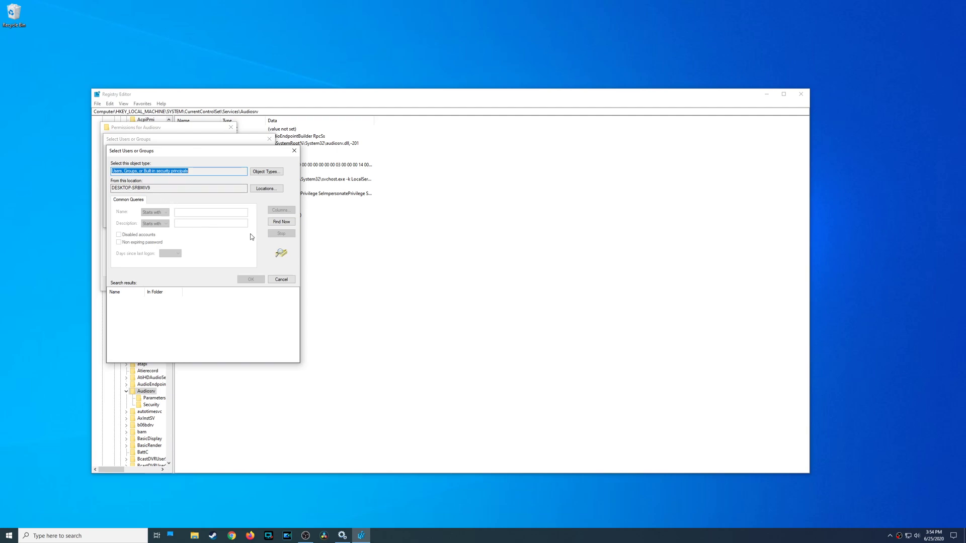
left_click(281, 221)
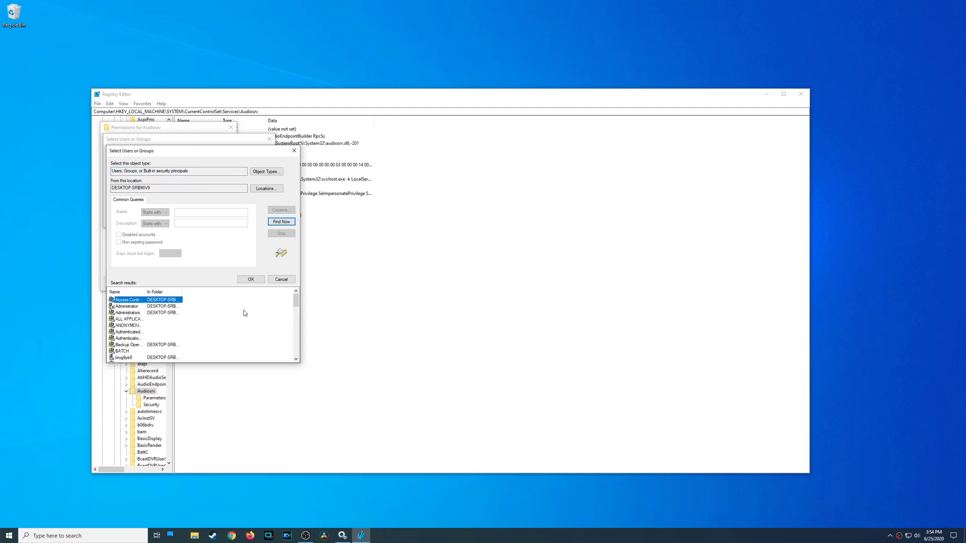
scroll(243, 312, "down", 12)
left_click(131, 326)
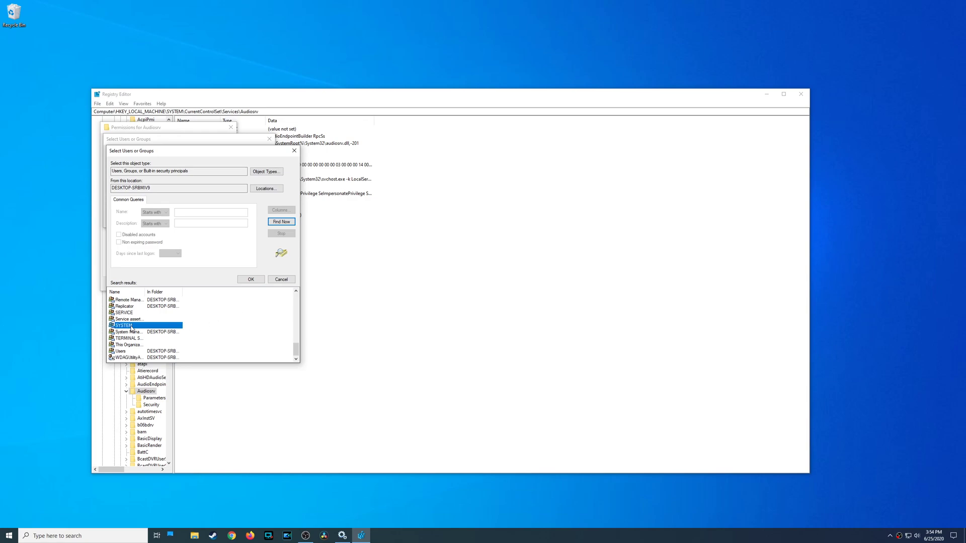
left_click(259, 281)
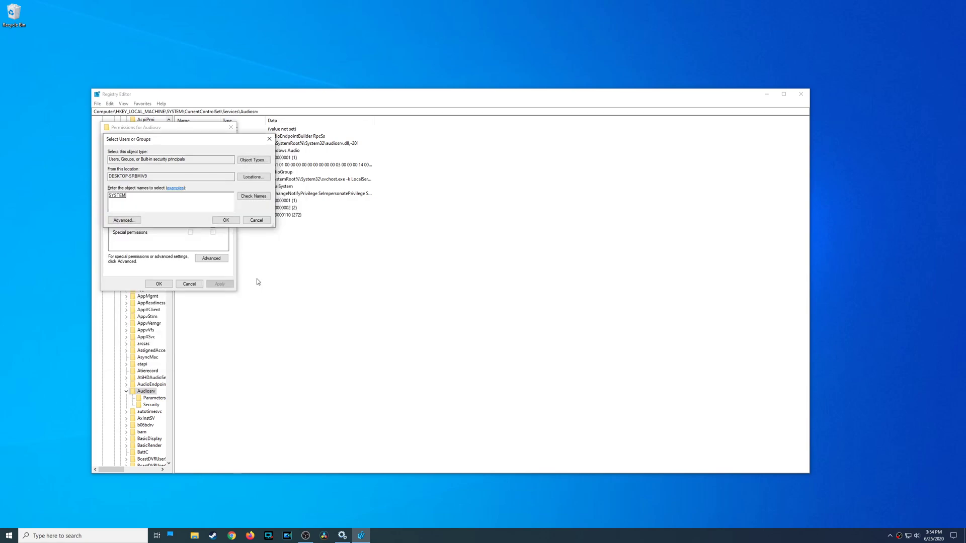
left_click(226, 221)
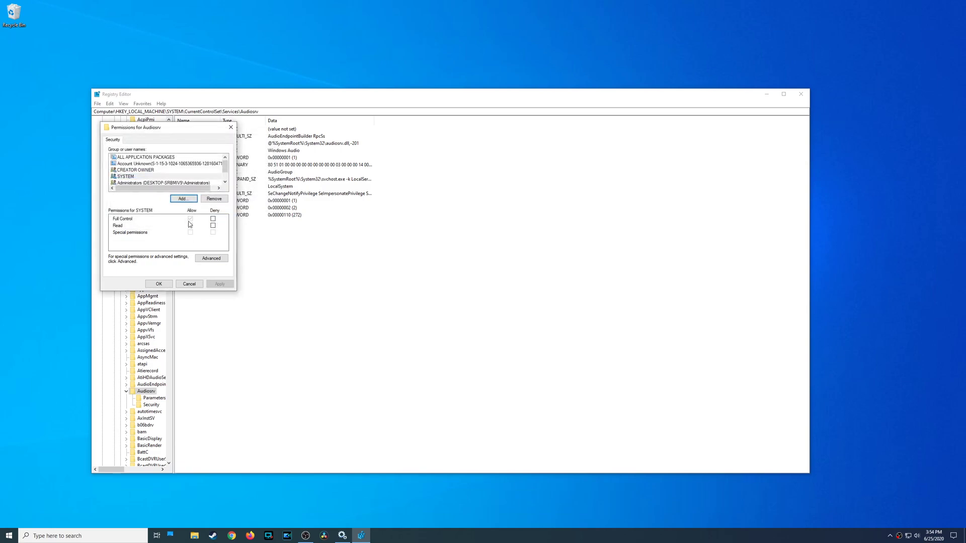
left_click(159, 284)
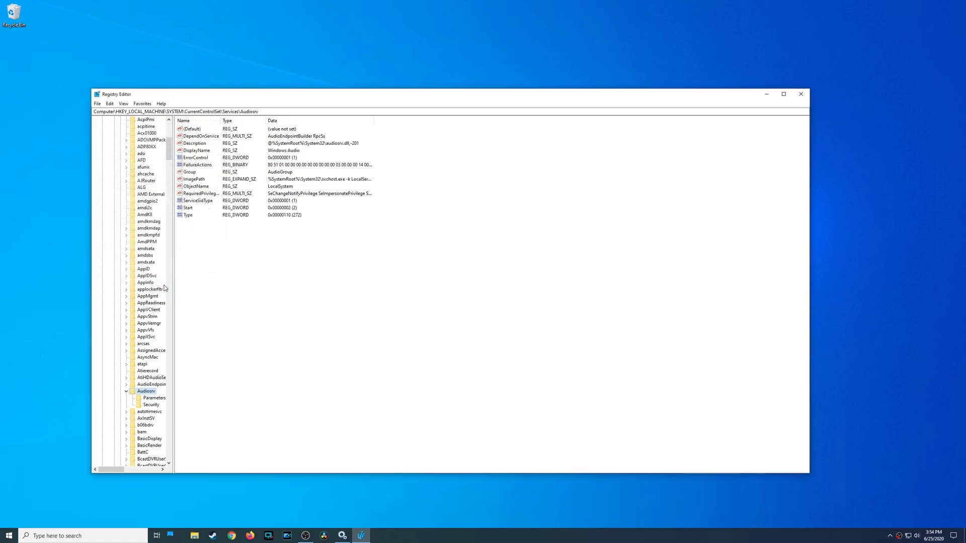
- Add the Administrator account to the Audiosrv key's permissions list
right_click(146, 392)
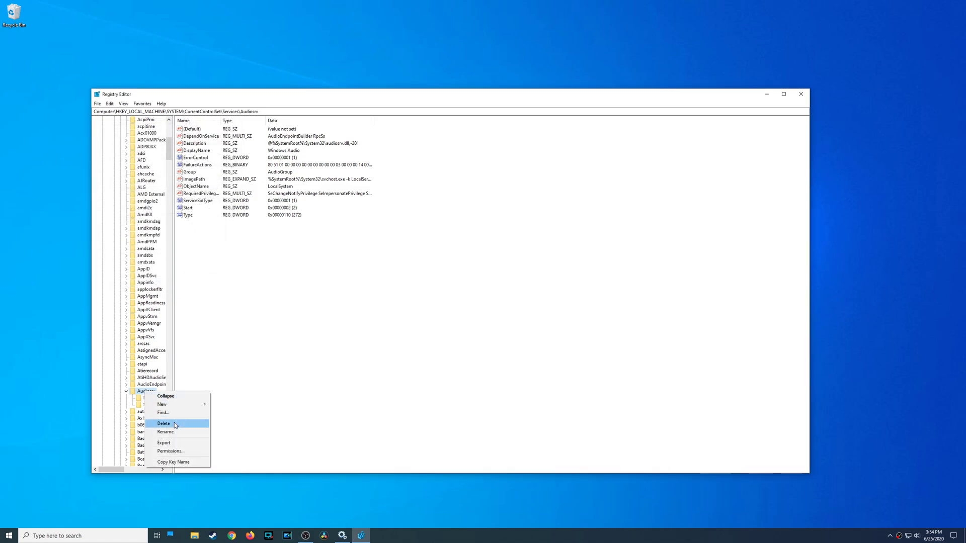
left_click(171, 452)
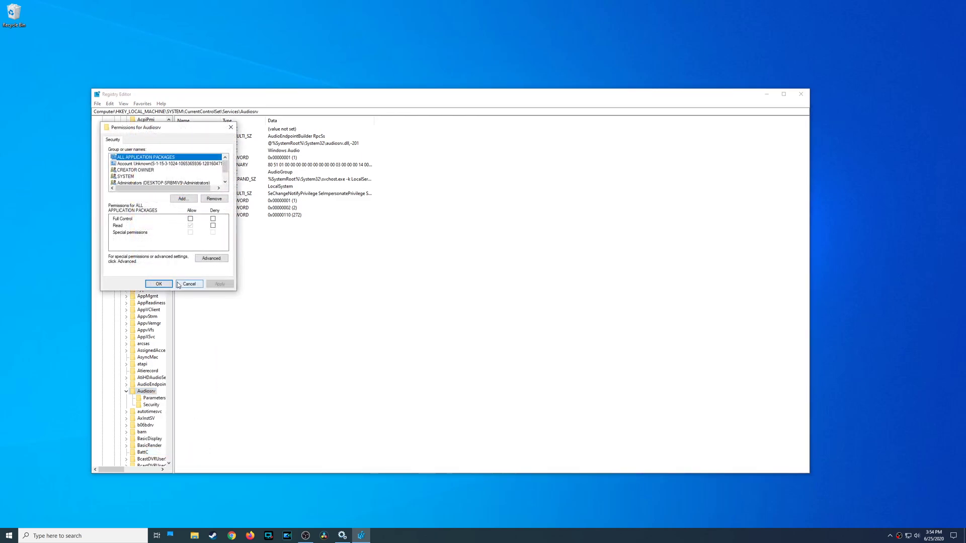
left_click(186, 200)
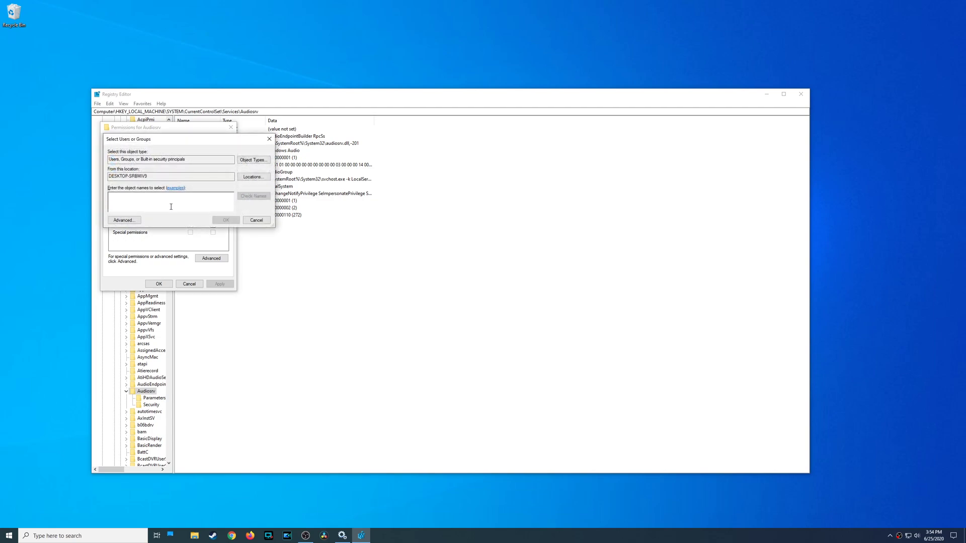
left_click(130, 220)
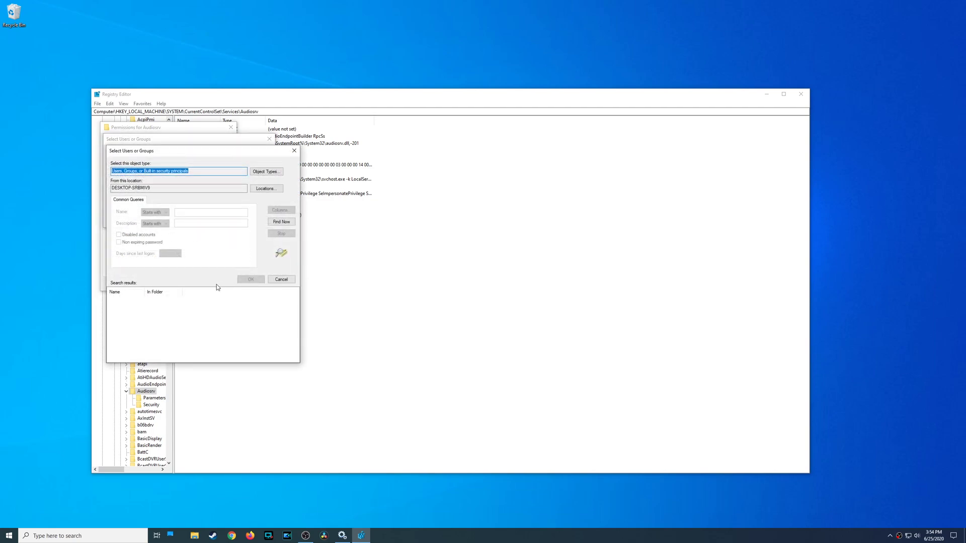
left_click(281, 221)
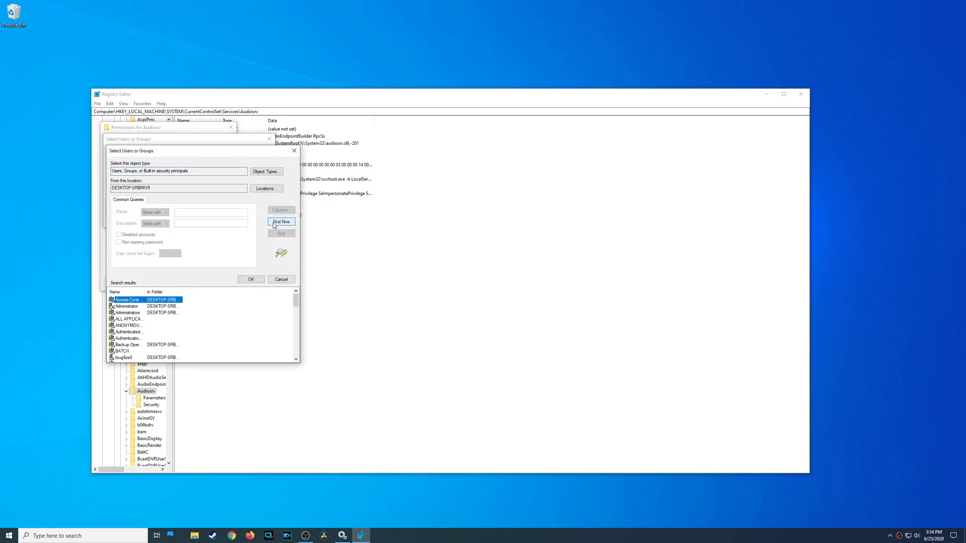
left_click(130, 306)
left_click(251, 279)
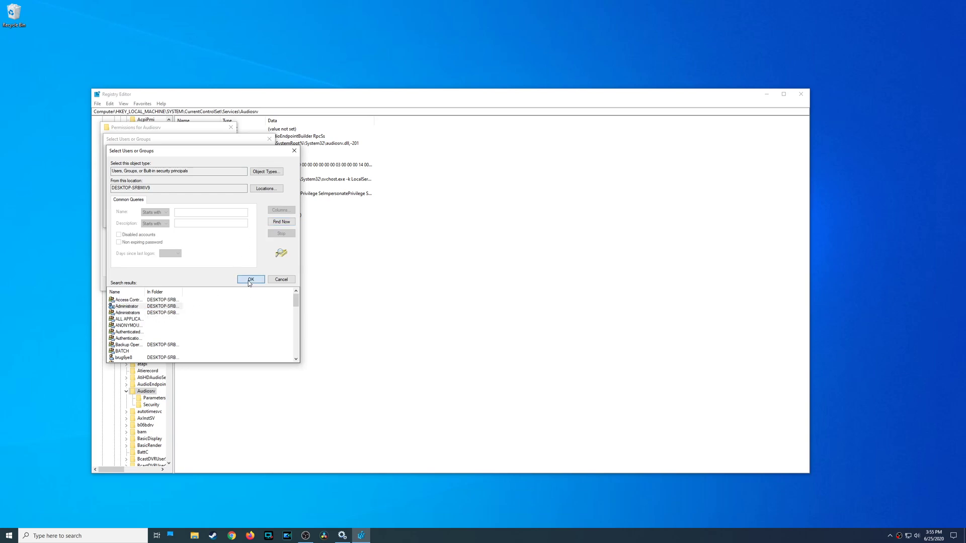
left_click(224, 220)
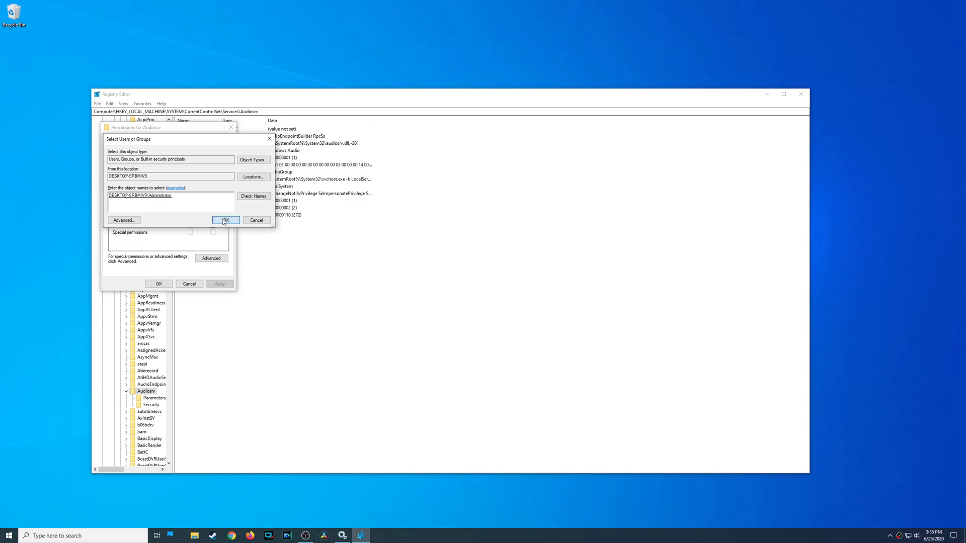
- Allow Full Control for Administrator and apply the permissions
left_click(189, 219)
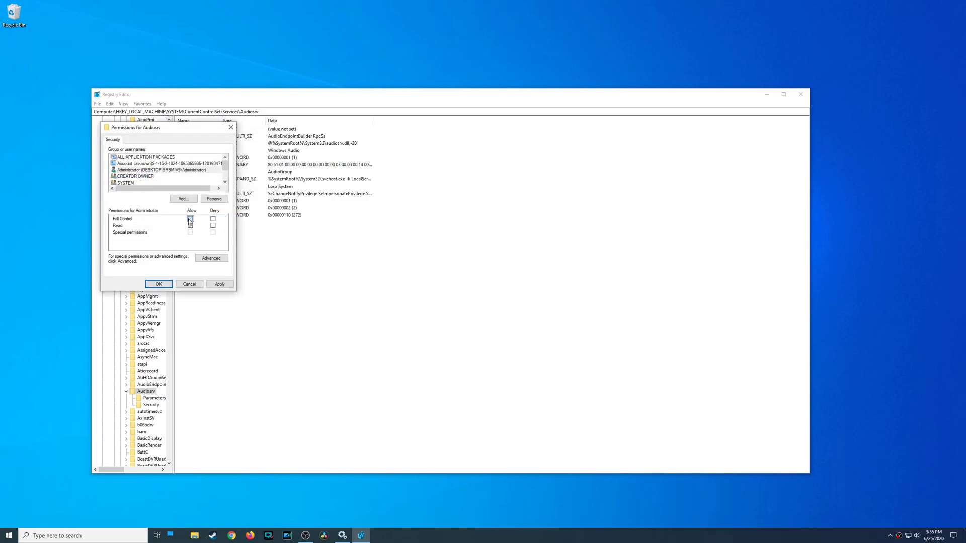
left_click(217, 284)
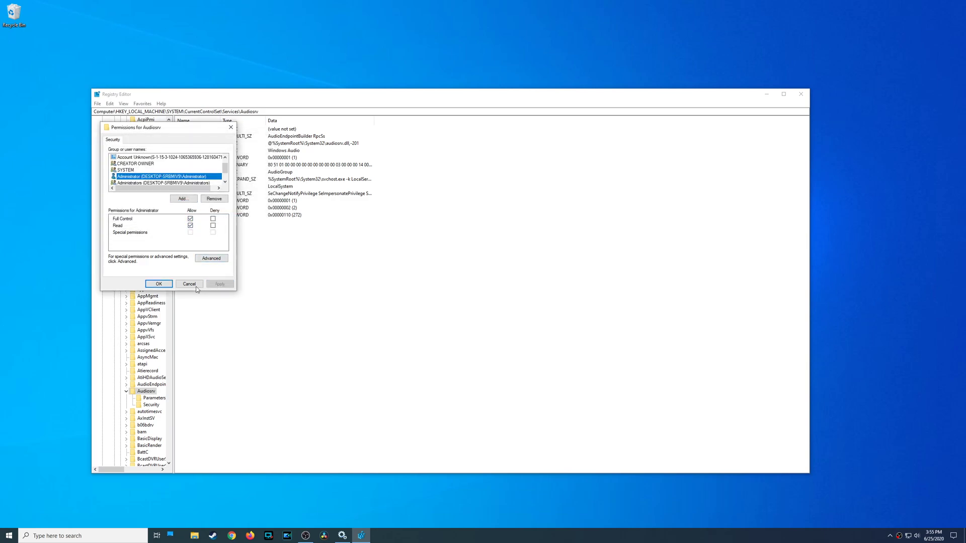
left_click(159, 284)
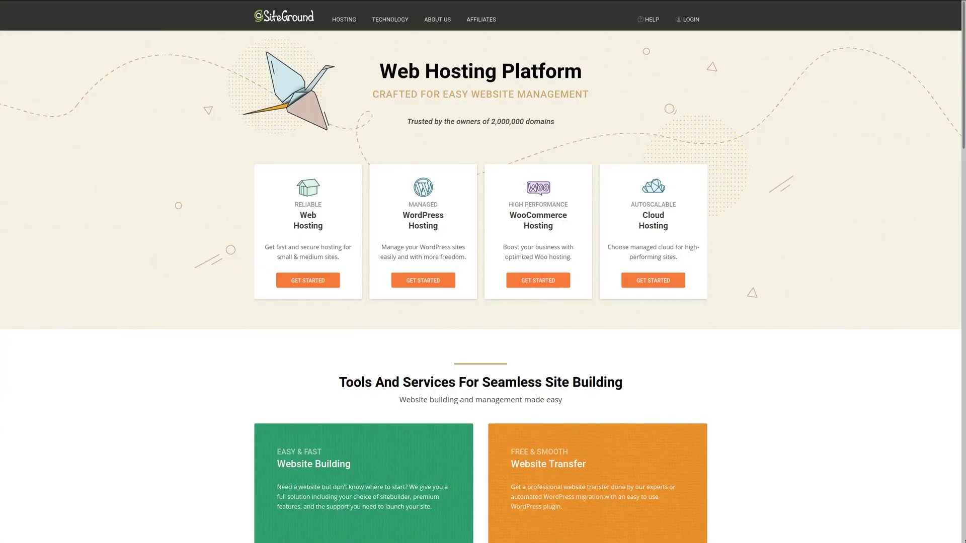
scroll(480, 272, "down", 2)
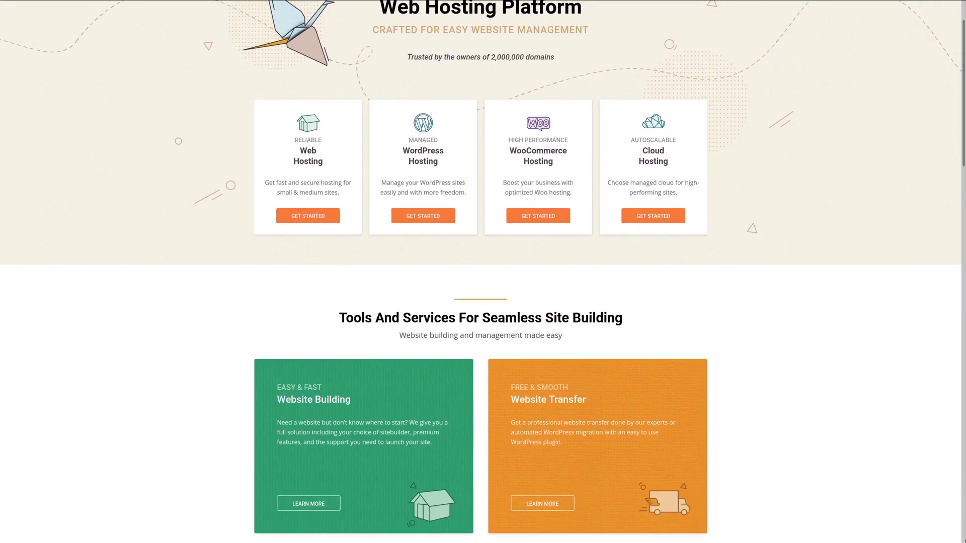
scroll(481, 272, "down", 2)
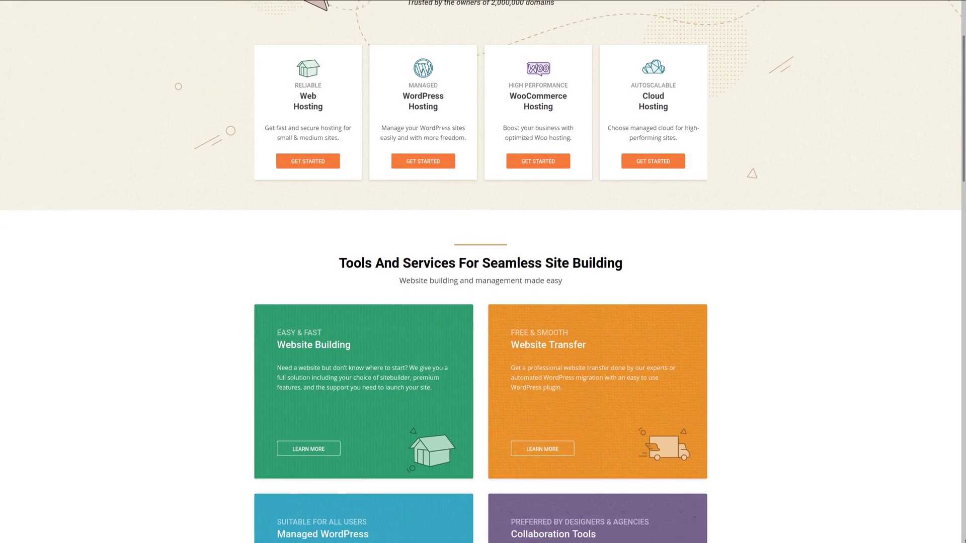
scroll(480, 272, "down", 3)
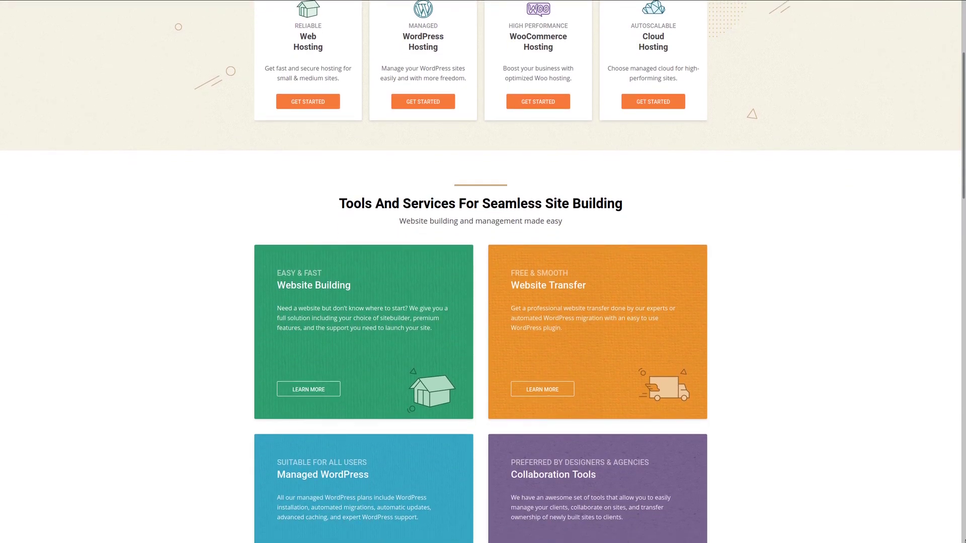
scroll(480, 272, "down", 4)
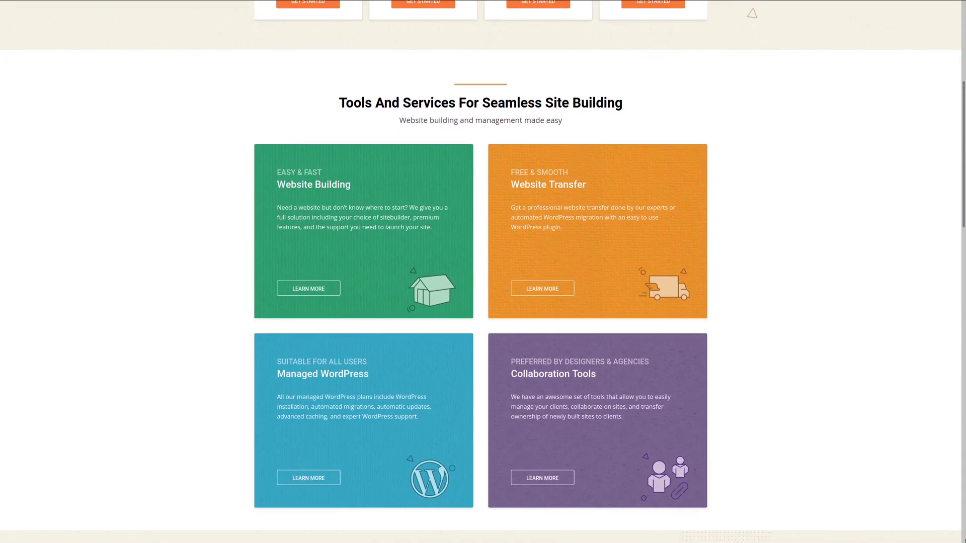
scroll(481, 271, "down", 2)
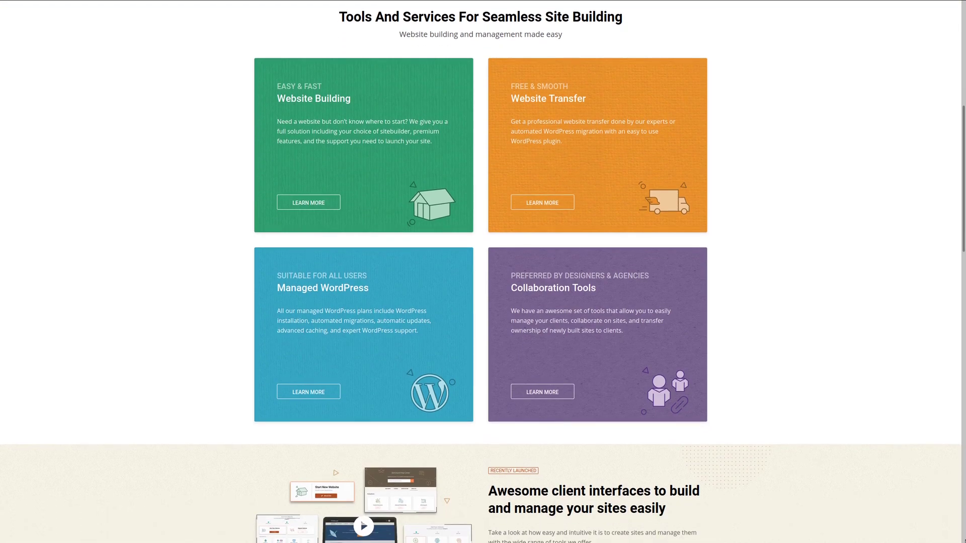
scroll(480, 271, "down", 3)
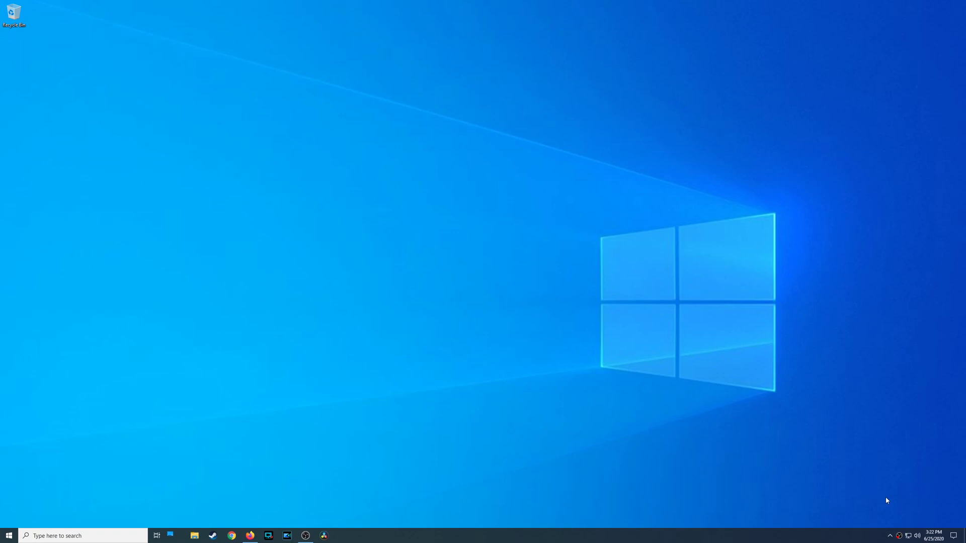
- Check the speaker volume control and the list of playback devices from the tray
left_click(917, 536)
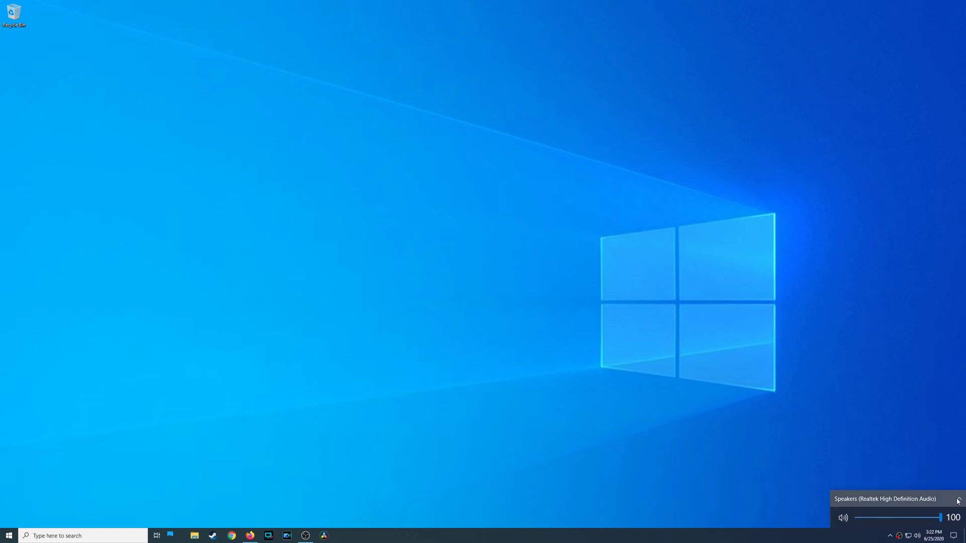
left_click(933, 499)
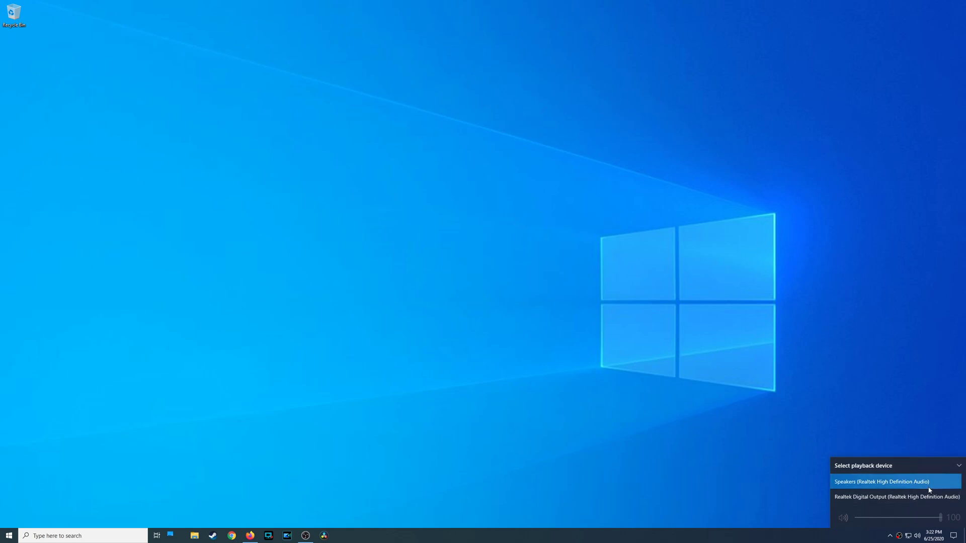
left_click(915, 434)
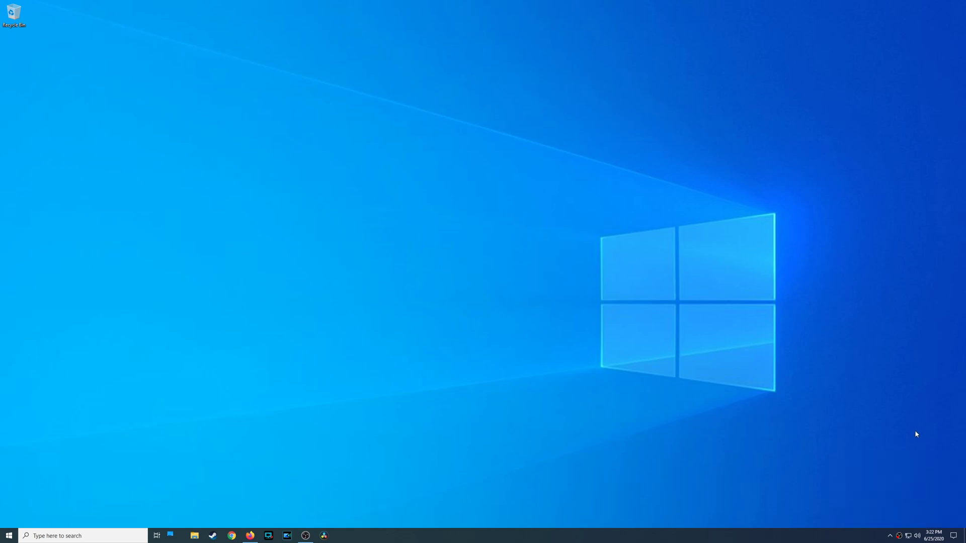
- Run the sound troubleshooter on Speakers and review its detailed report
right_click(917, 538)
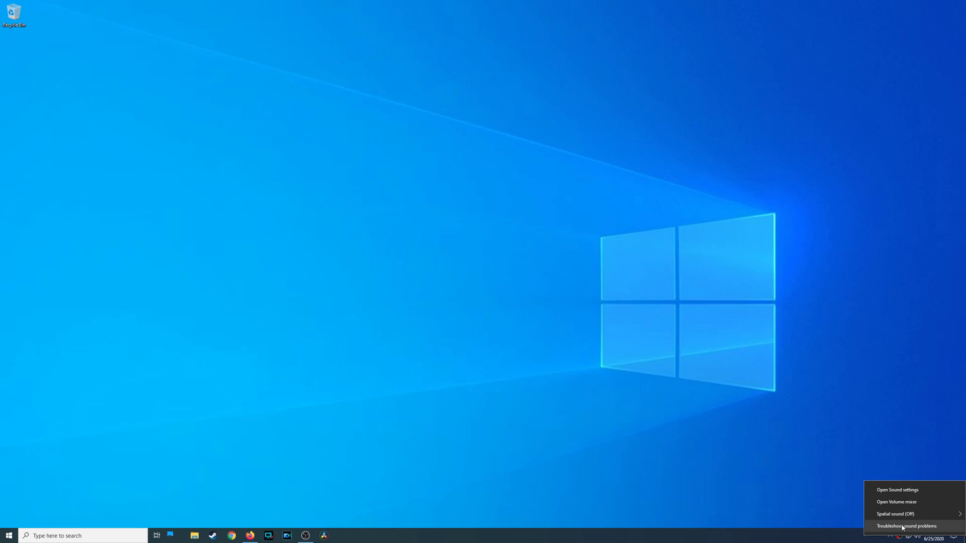
left_click(903, 526)
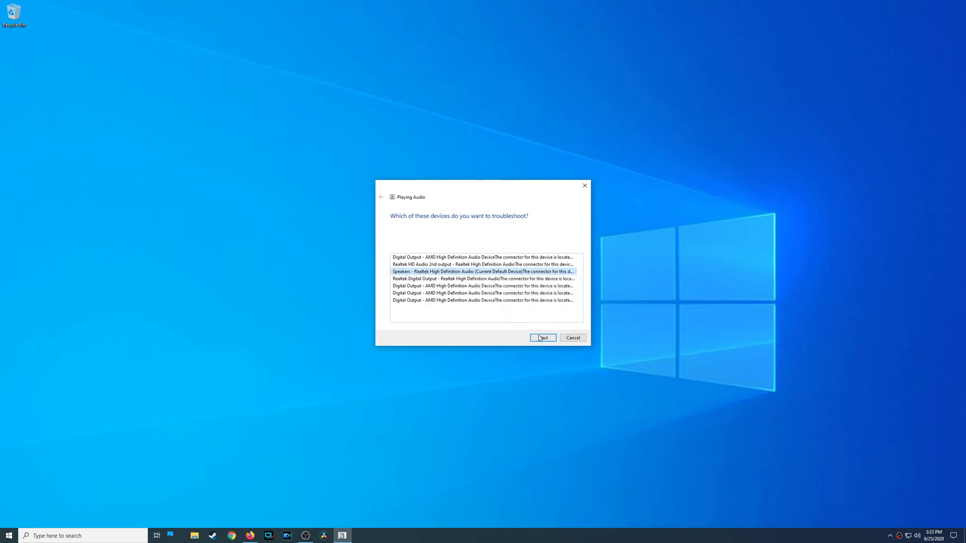
left_click(541, 338)
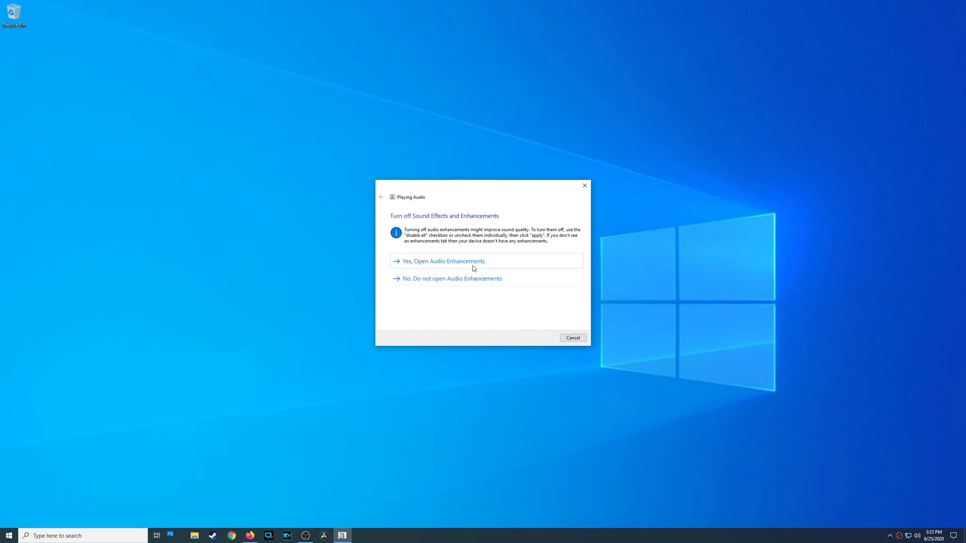
left_click(474, 265)
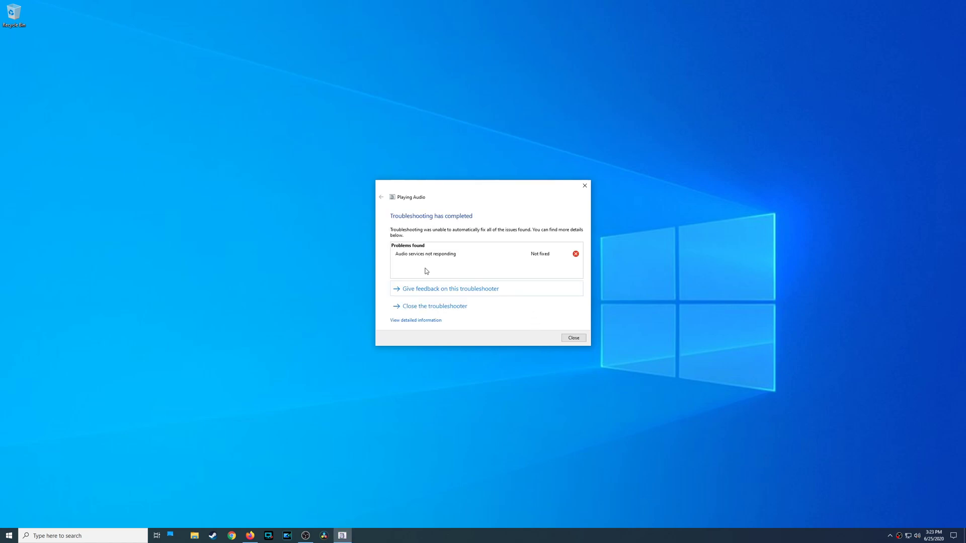
left_click(415, 322)
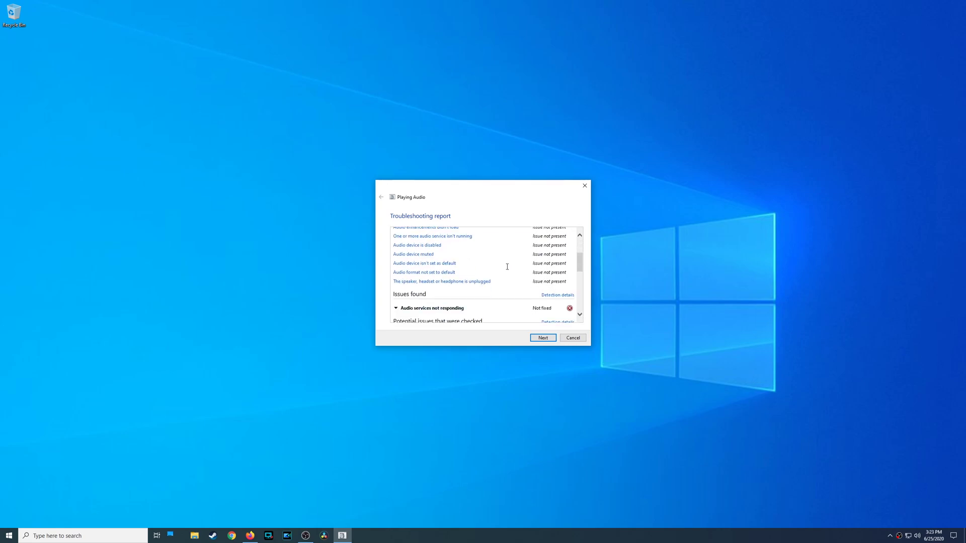
scroll(507, 267, "down", 1)
scroll(507, 266, "down", 4)
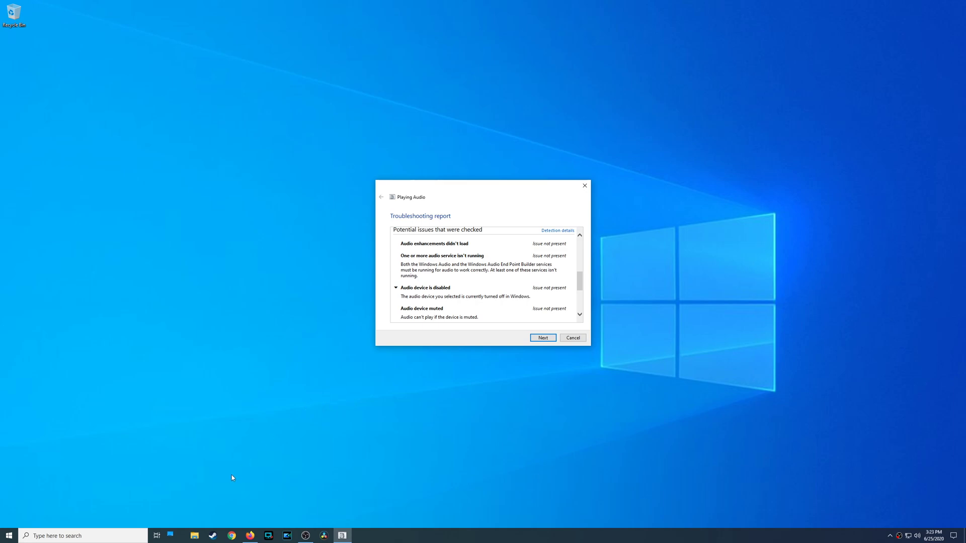
left_click(108, 537)
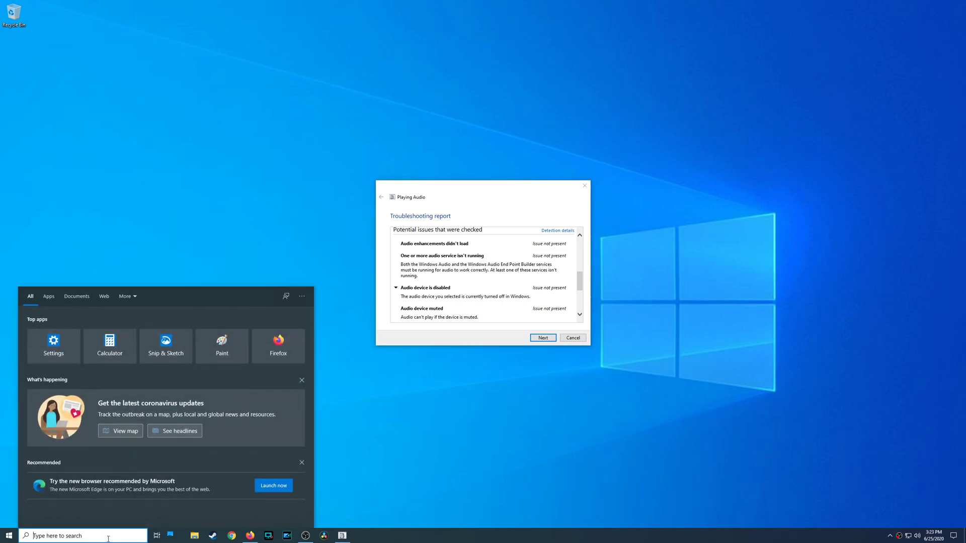
- Search 'serv' and open the Services app full screen
type("serv")
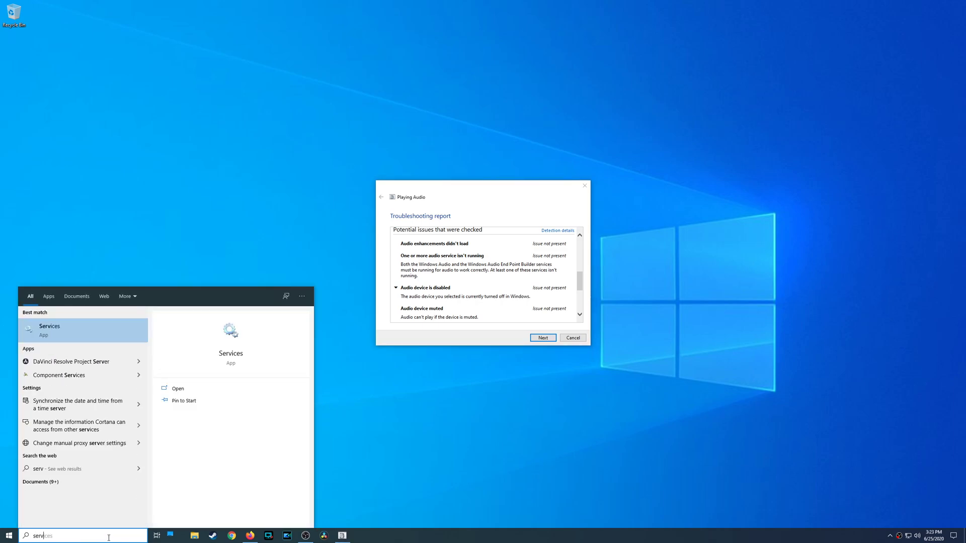
left_click(236, 353)
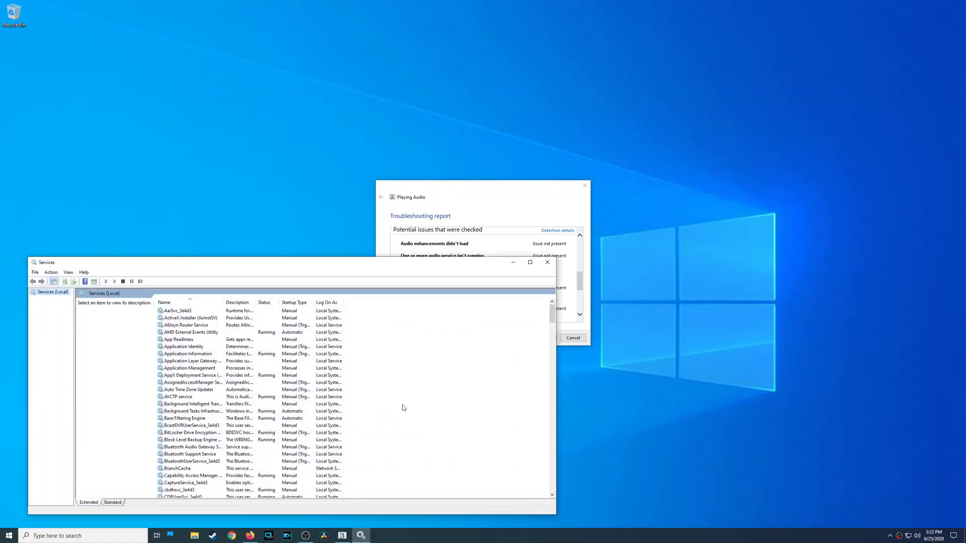
scroll(402, 405, "down", 20)
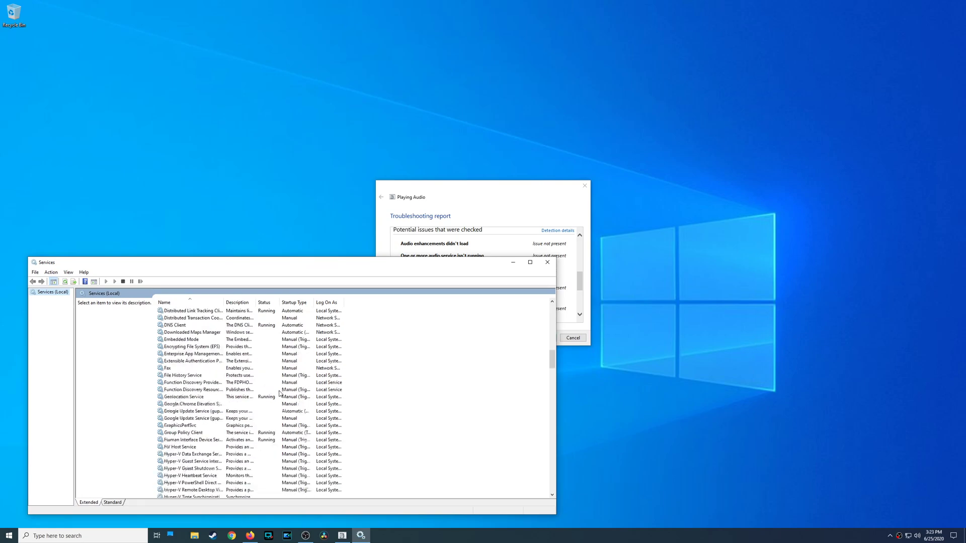
left_click(530, 262)
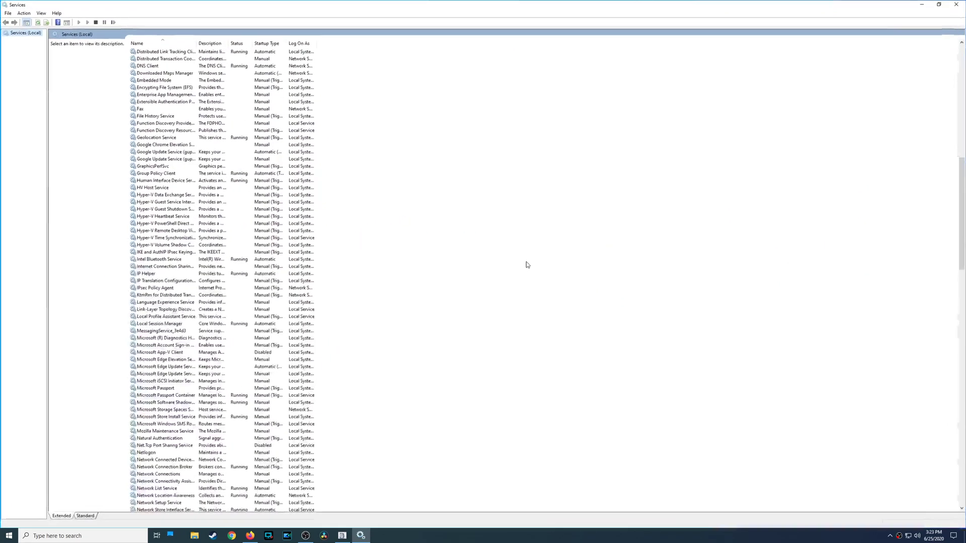
scroll(164, 399, "down", 20)
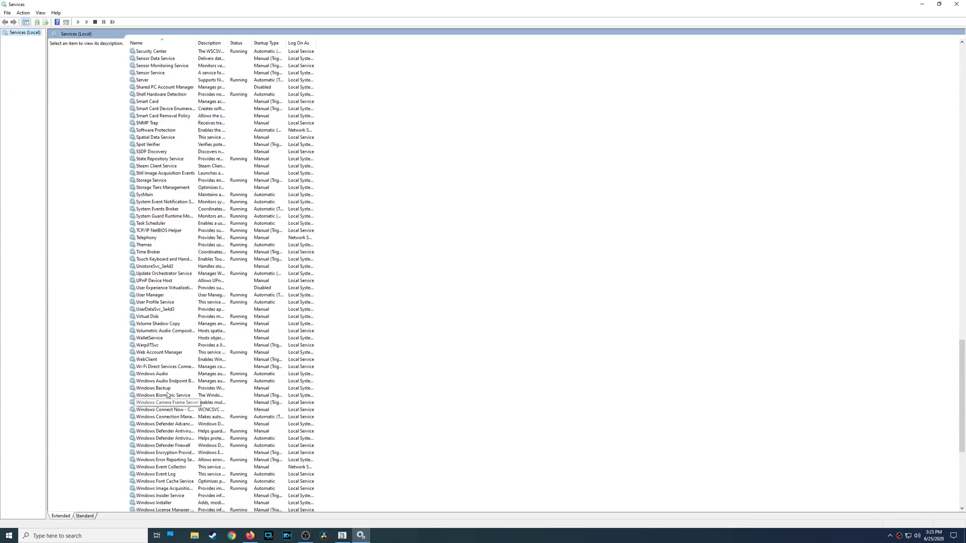
- Inspect Windows Audio, Audio Endpoint Builder, RPC and DCOM Server Process Launcher services, then minimize Services
left_click(163, 374)
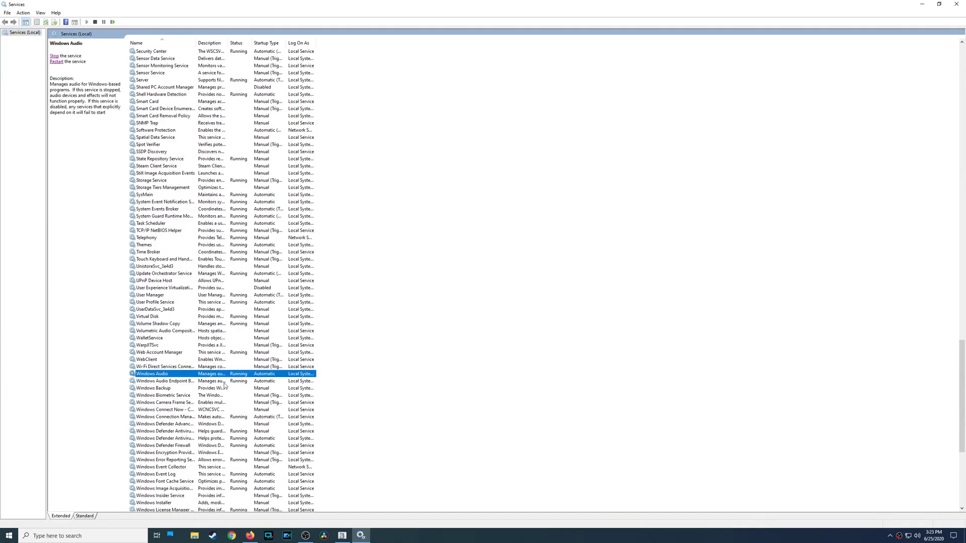
left_click(181, 382)
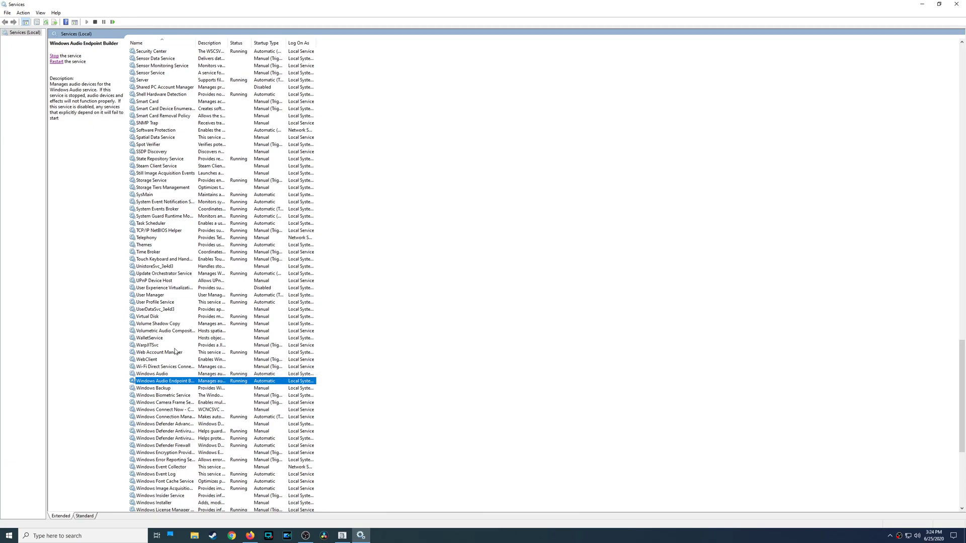
scroll(184, 352, "up", 16)
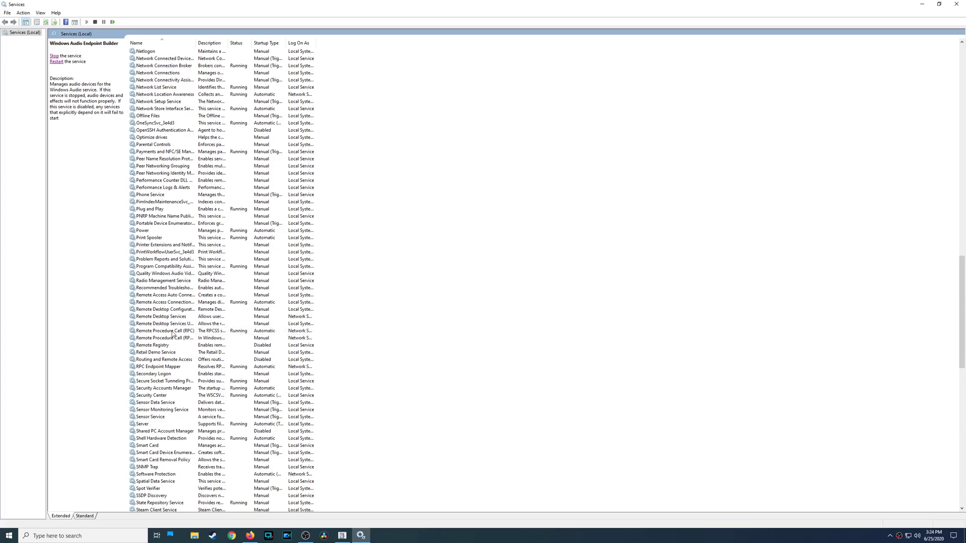
left_click(172, 332)
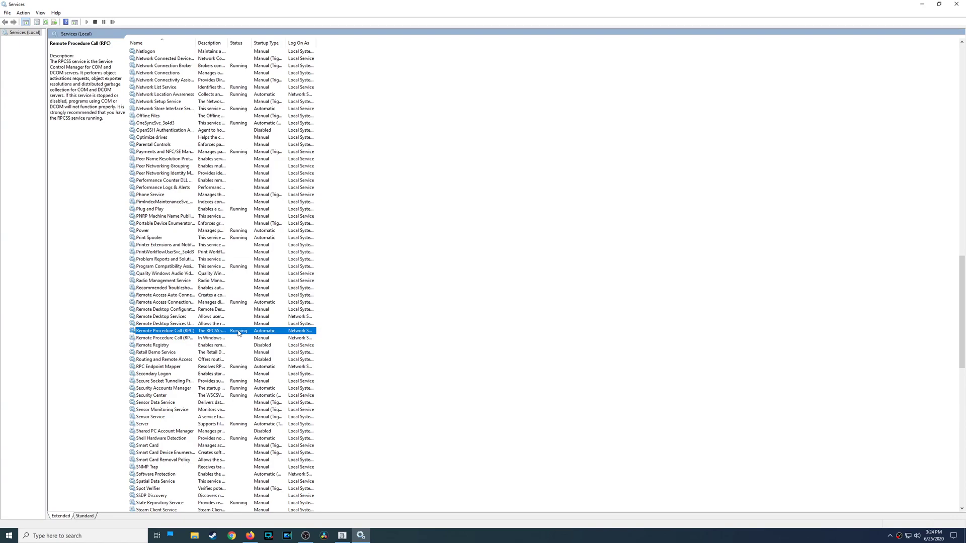
left_click_drag(194, 43, 240, 43)
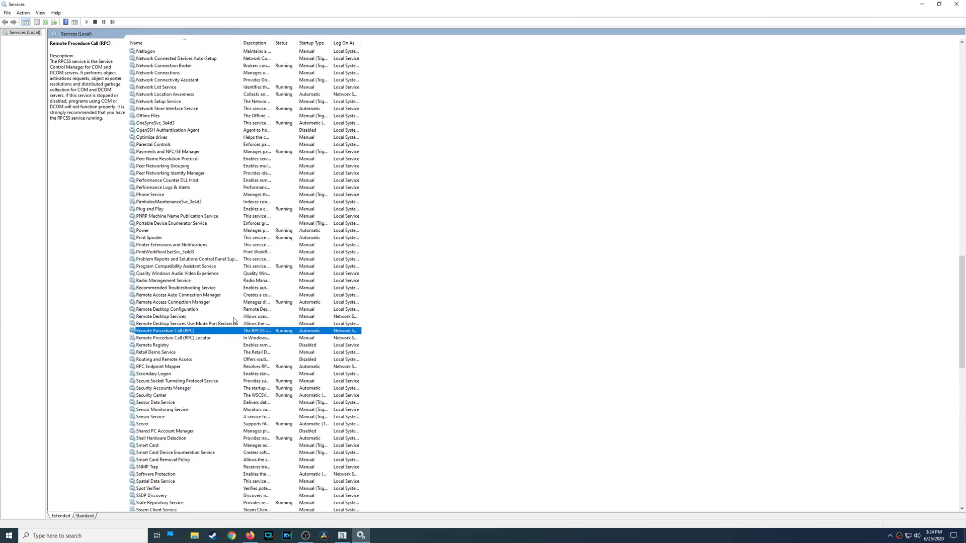
scroll(229, 310, "up", 20)
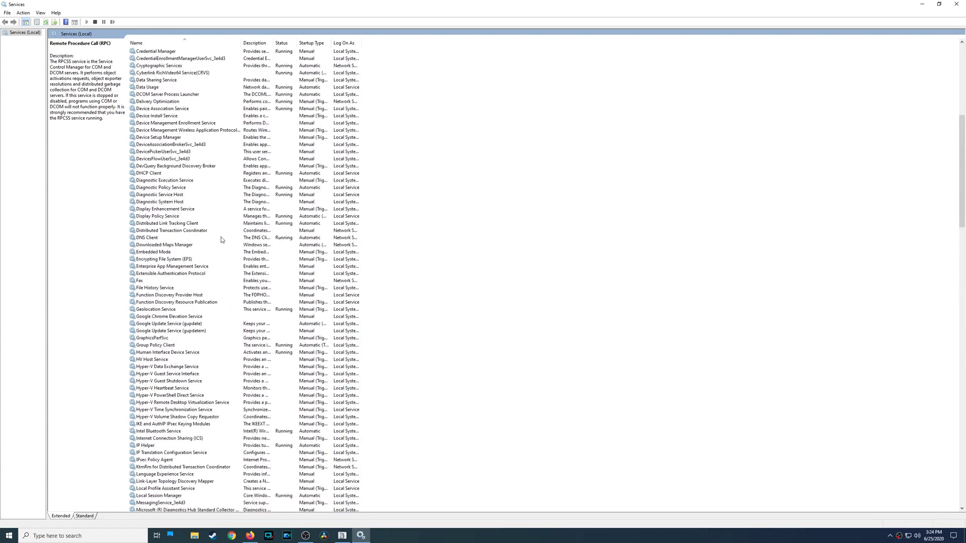
left_click(171, 95)
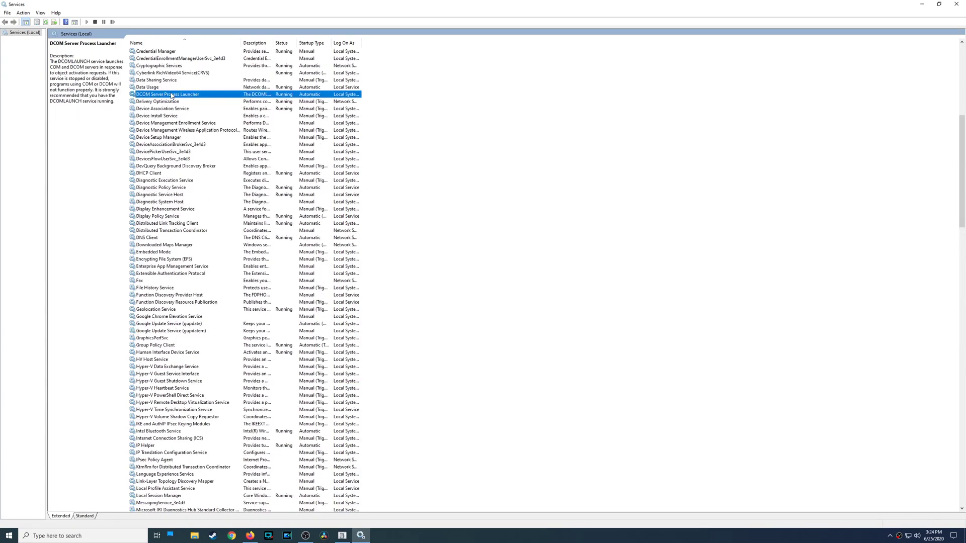
left_click(938, 5)
left_click(513, 263)
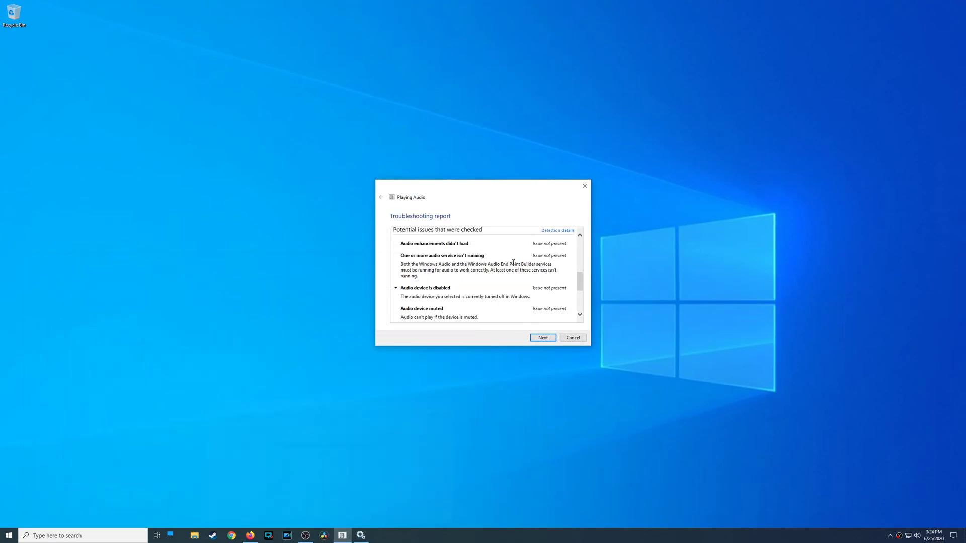
- Close the troubleshooter, search 'restore' and open System Protection with Local Disk (C:) selected
left_click(584, 187)
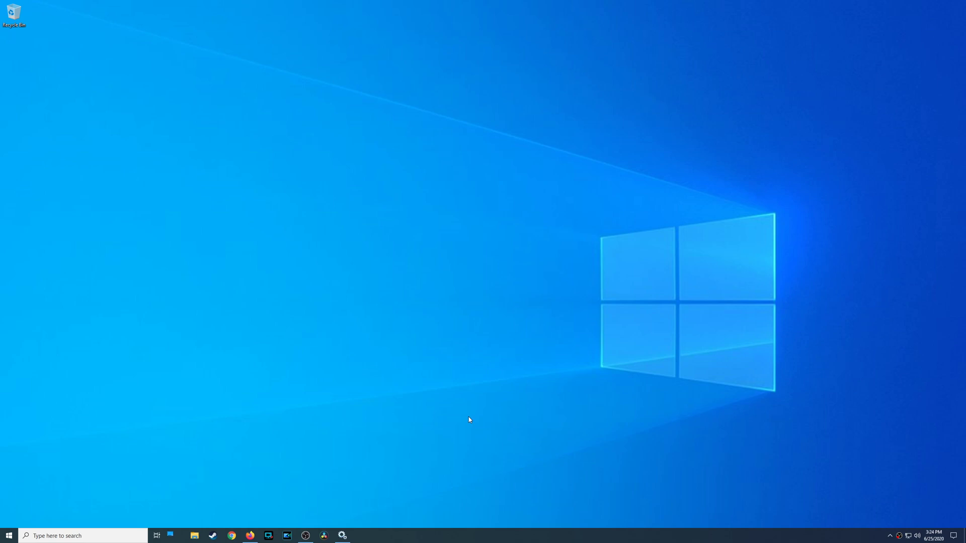
key("super+s")
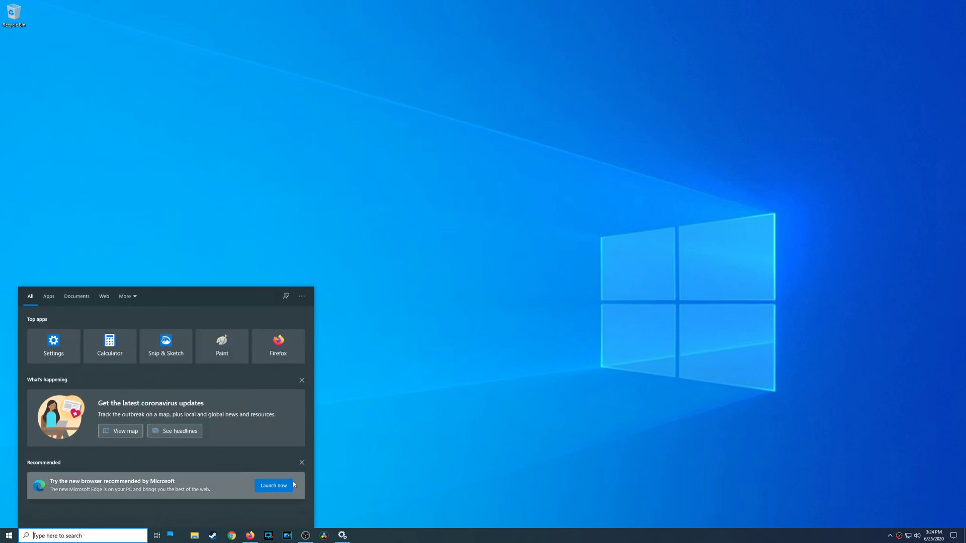
type("res")
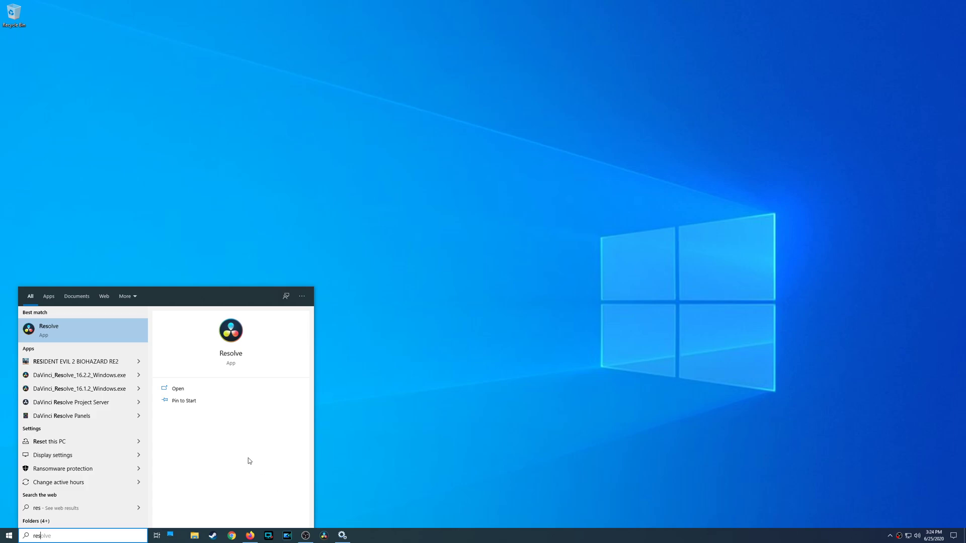
type("or")
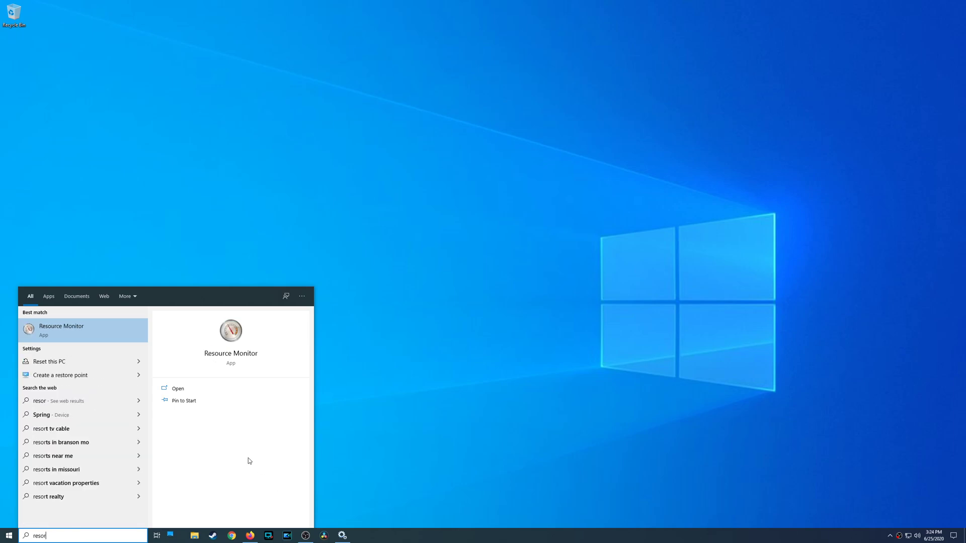
key("BackSpace")
key("BackSpace")
type("tore")
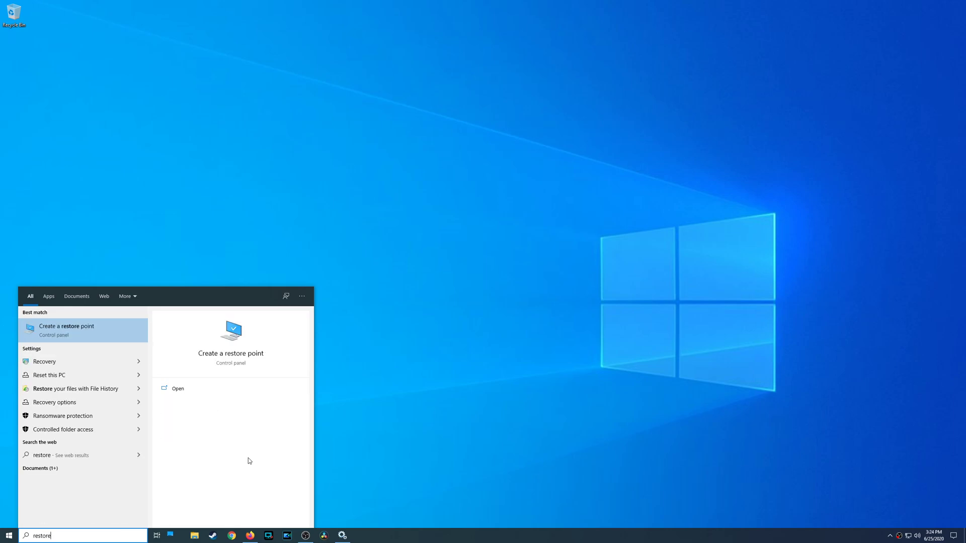
left_click(234, 354)
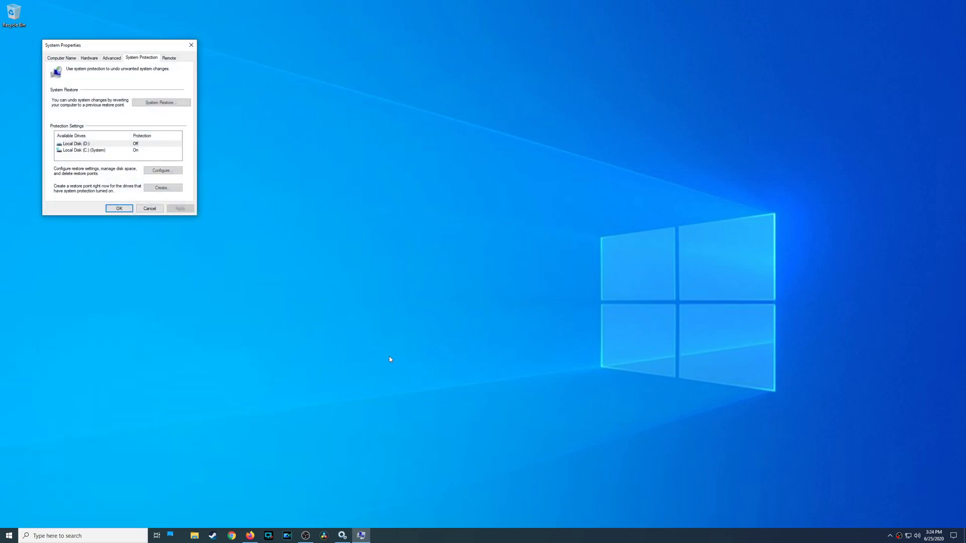
left_click(99, 151)
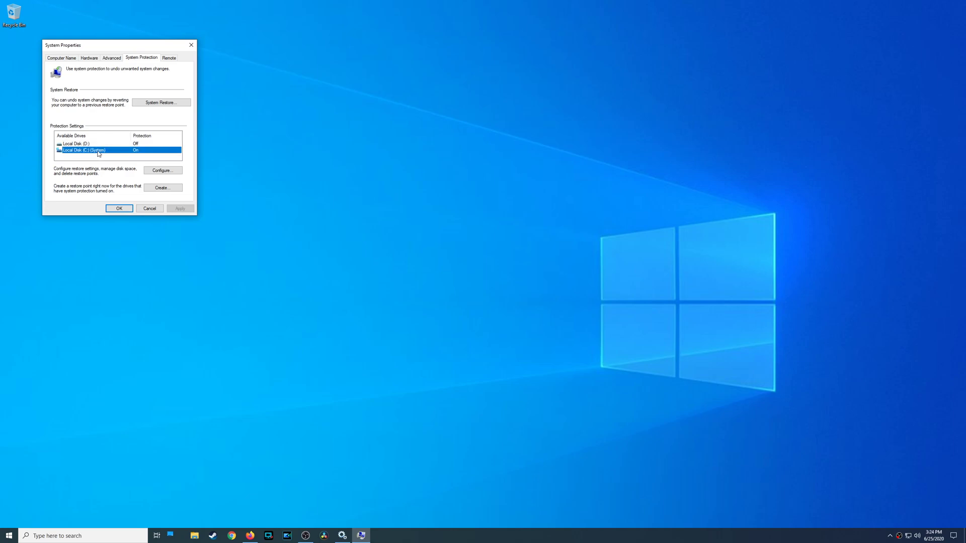
- Roll back to the 6/20/2020 Windows Update restore point and close the success message
left_click(162, 102)
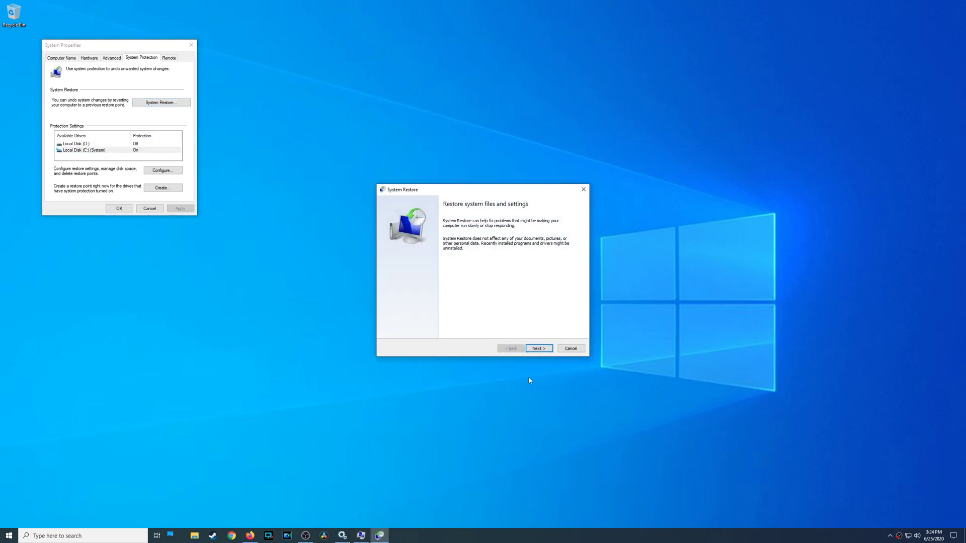
left_click(539, 348)
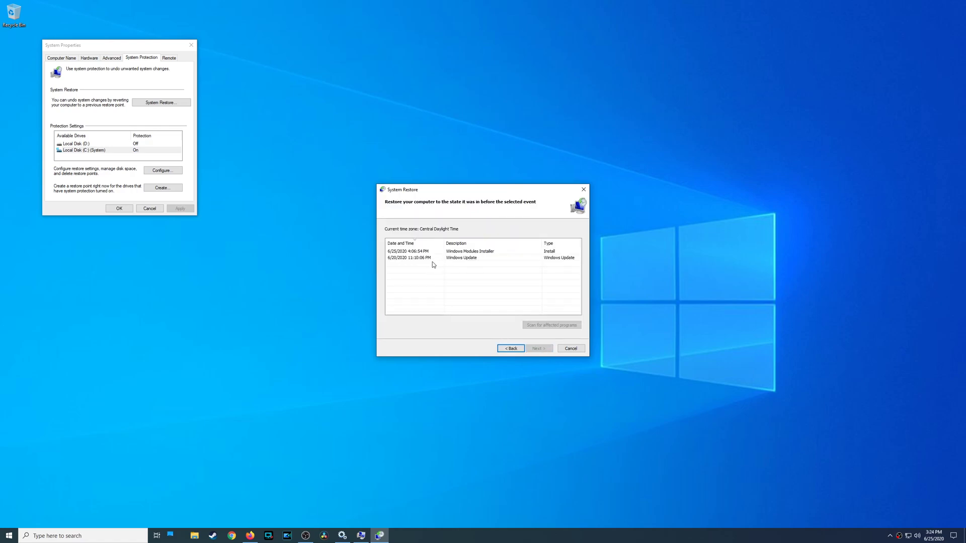
left_click(414, 258)
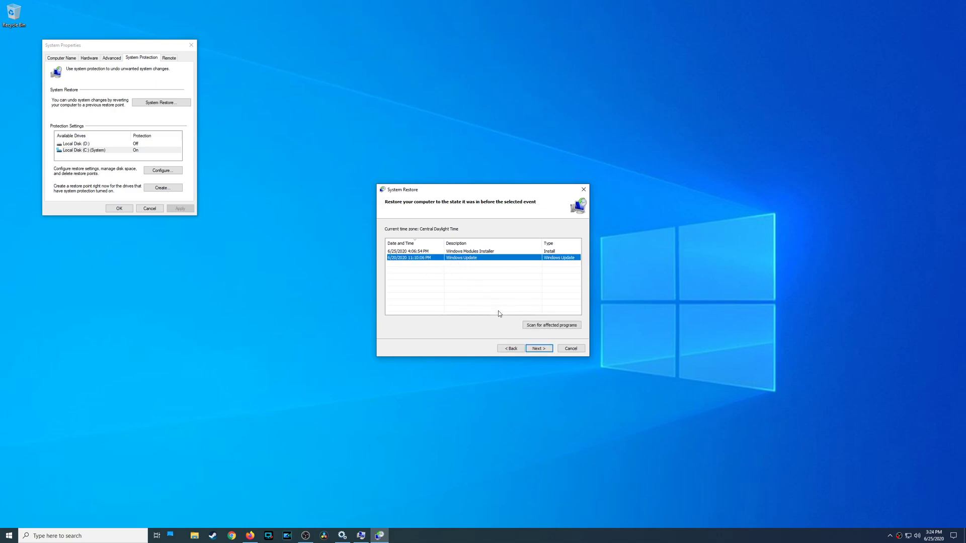
left_click(539, 350)
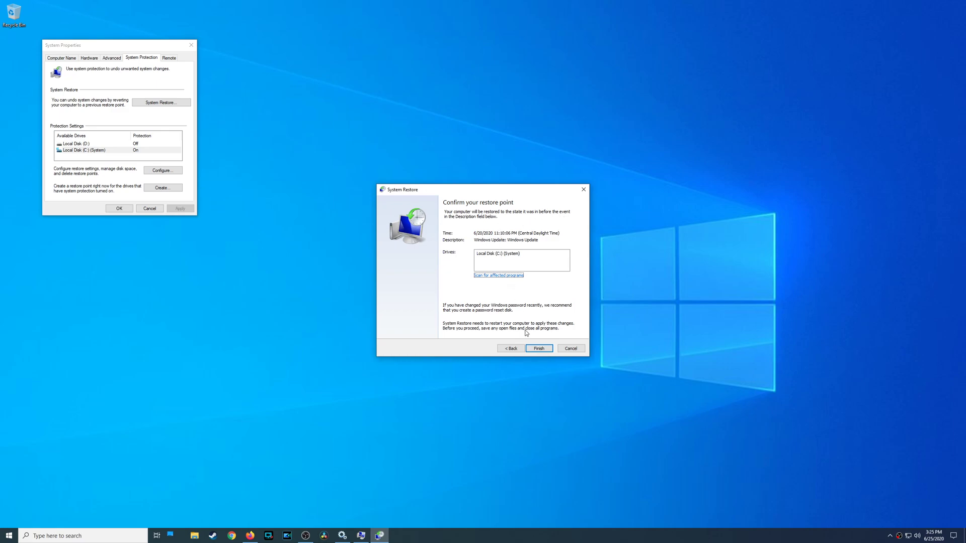
left_click(533, 349)
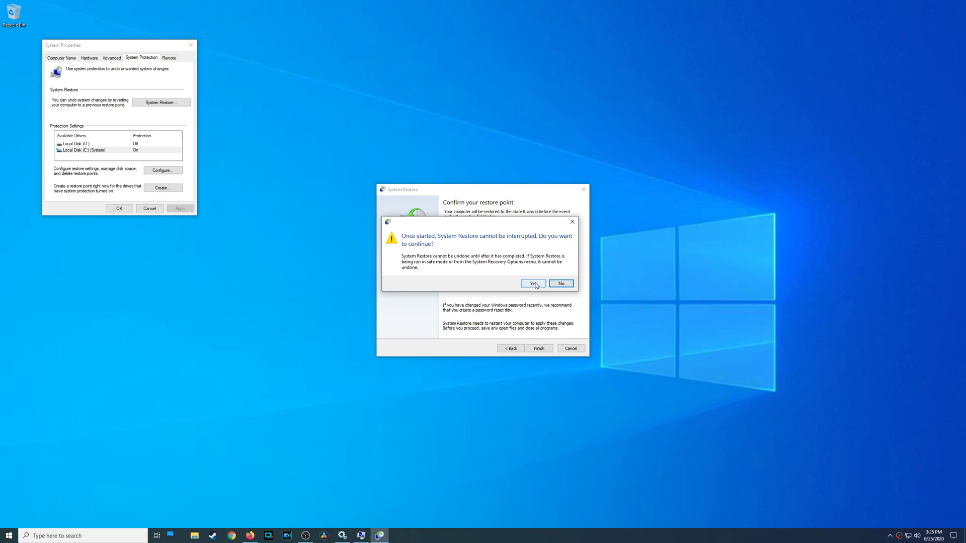
left_click(305, 535)
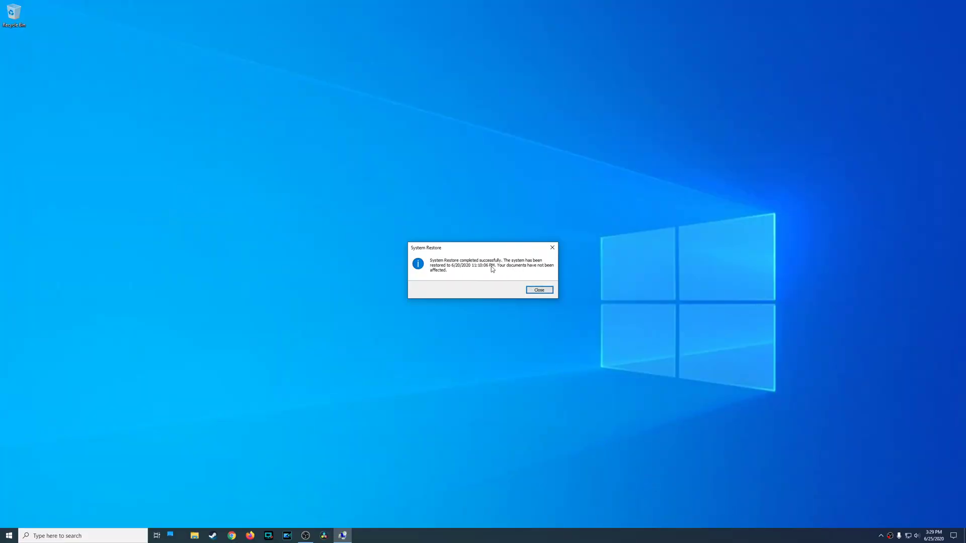
left_click(539, 290)
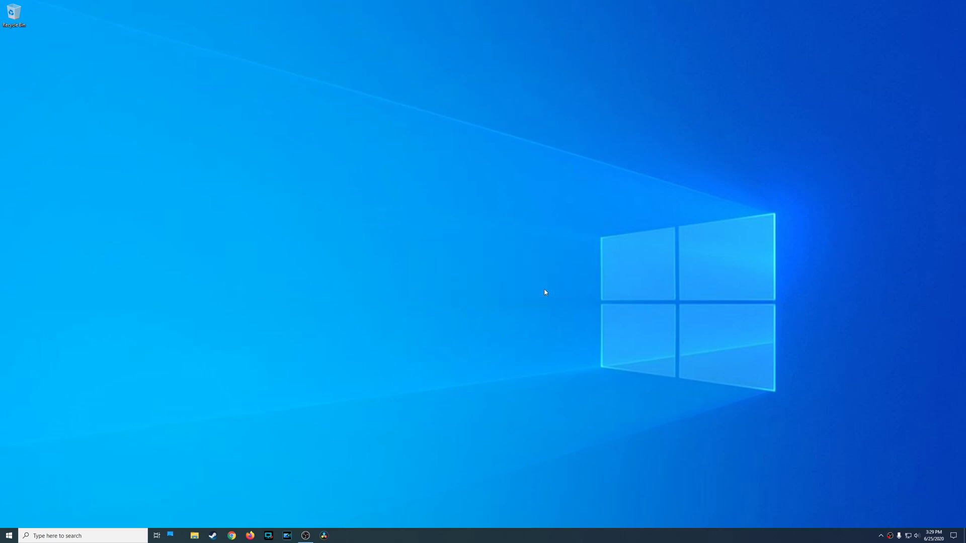
- Open YouTube in Firefox and play the latest video from the Geekoutdoors bookmark
left_click(250, 536)
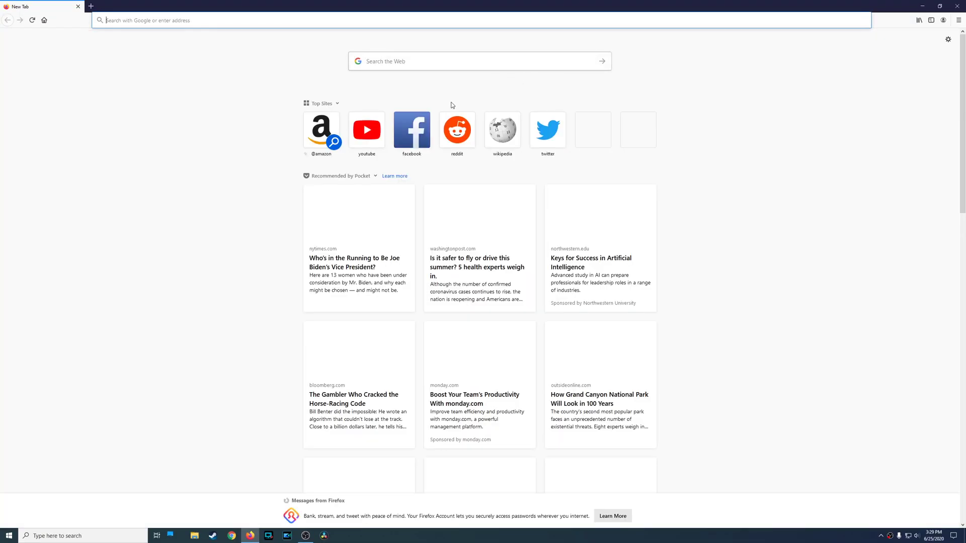
left_click(380, 127)
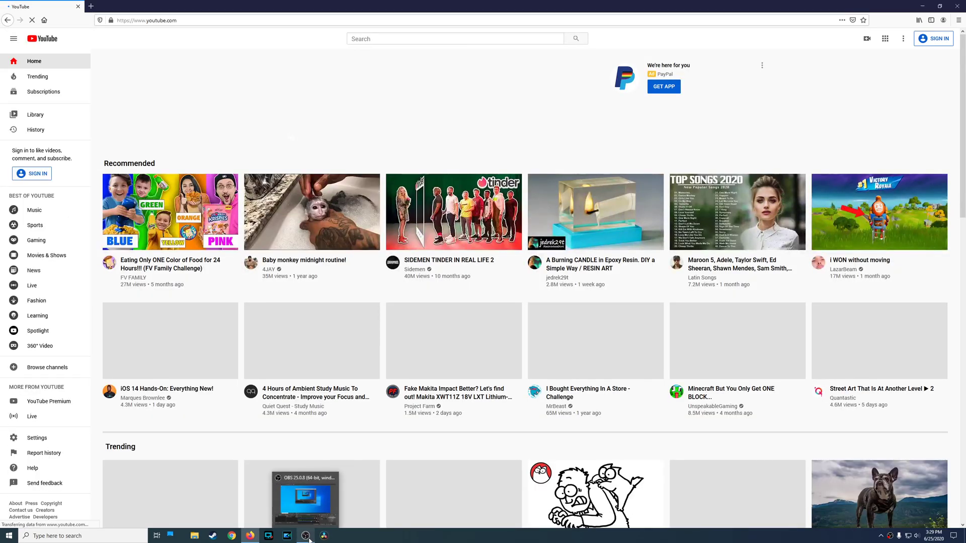
left_click(309, 540)
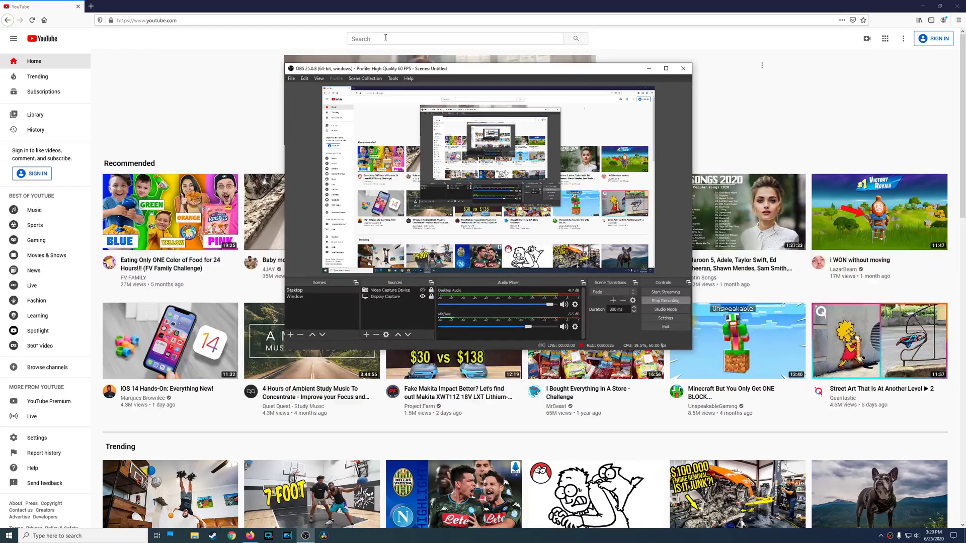
left_click(930, 21)
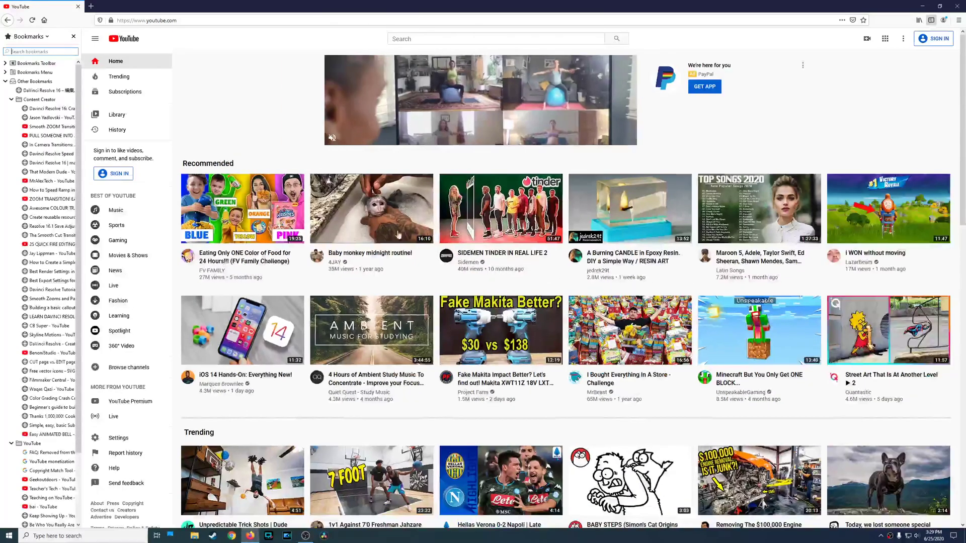
left_click(50, 479)
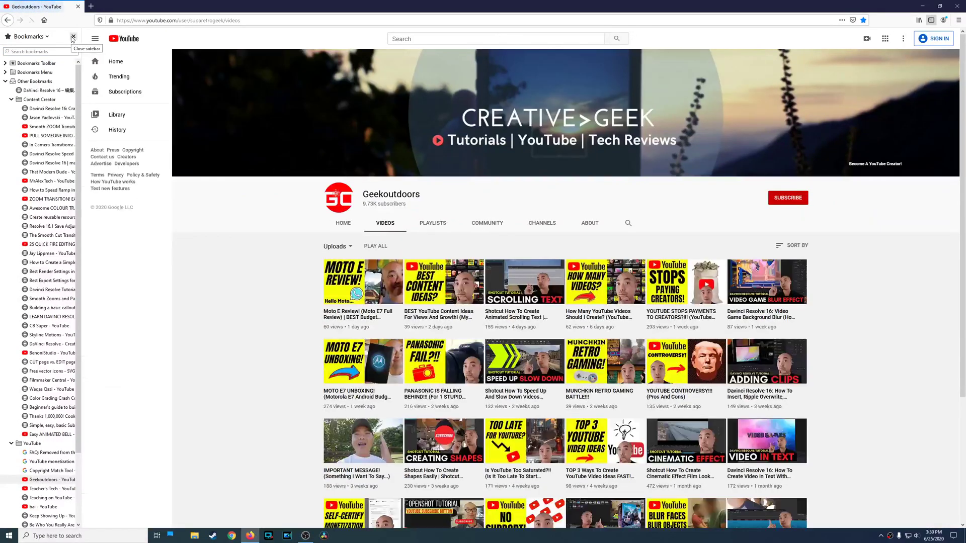
left_click(73, 37)
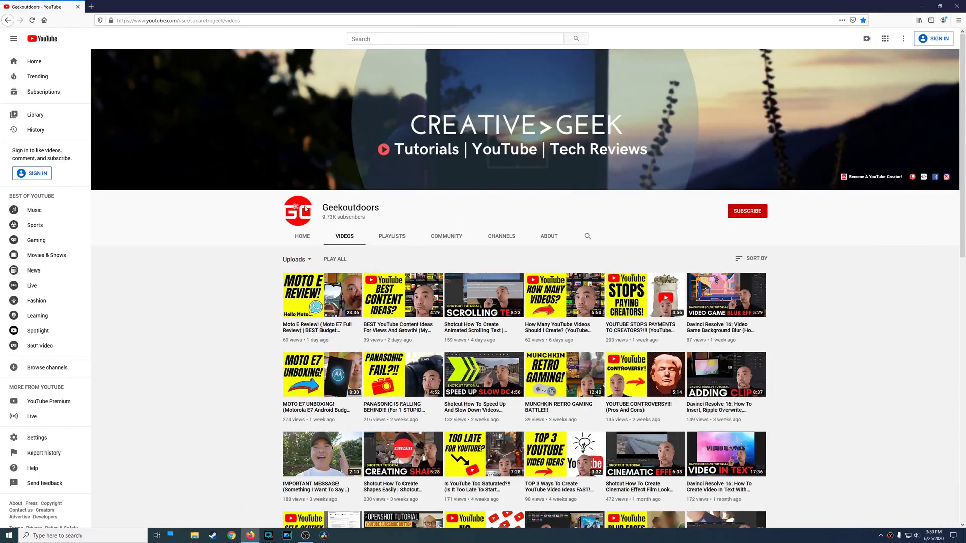
left_click(351, 302)
- Bring OBS forward and reposition it to watch the Desktop Audio meter
left_click(305, 536)
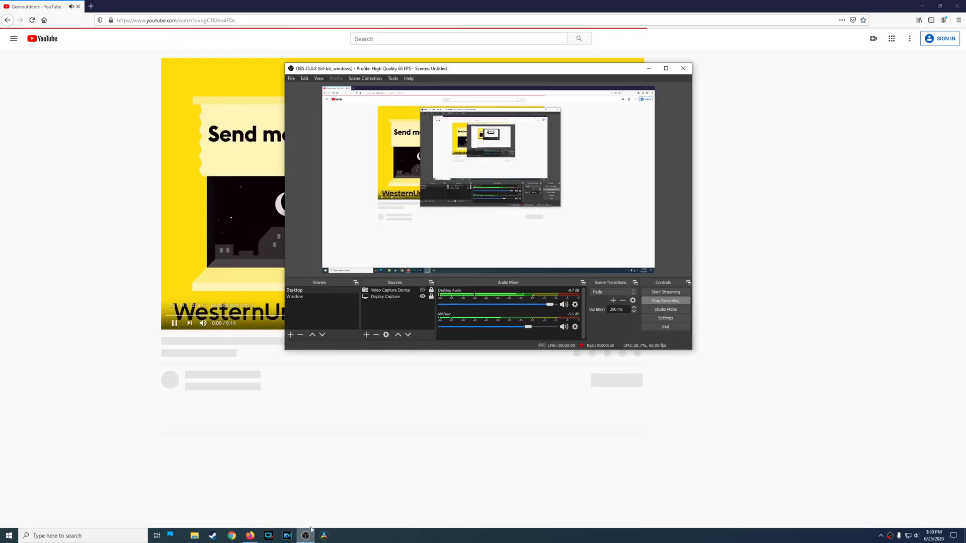
left_click_drag(533, 75, 310, 92)
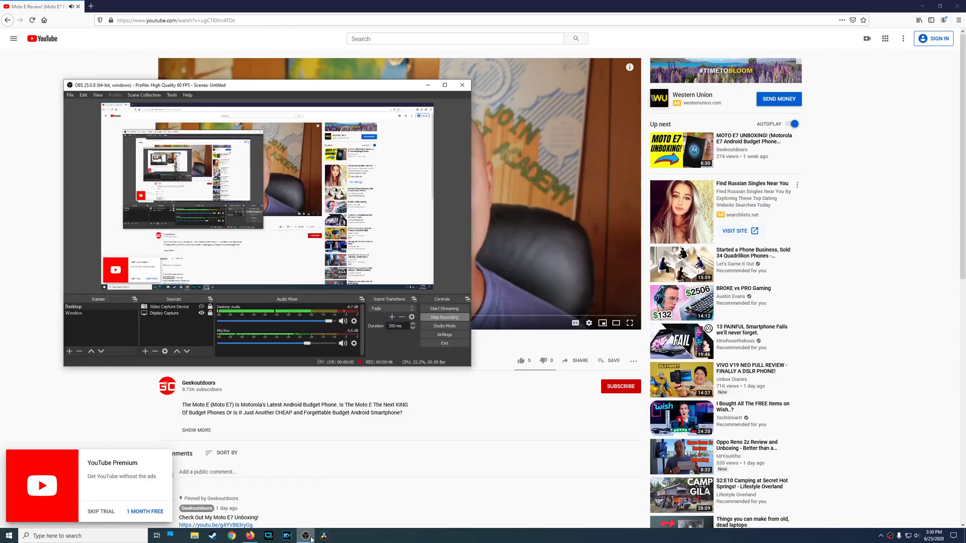
left_click_drag(447, 99, 577, 87)
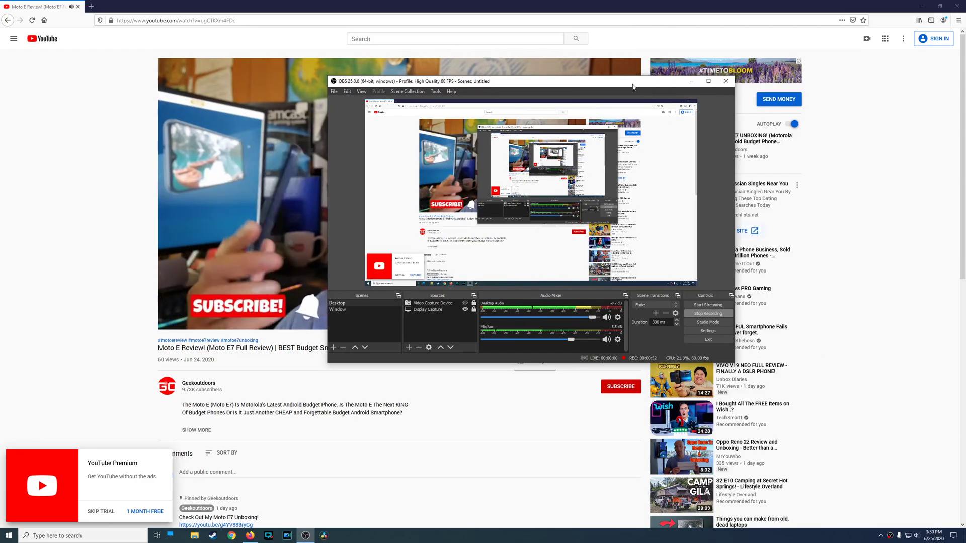
left_click_drag(644, 91, 833, 101)
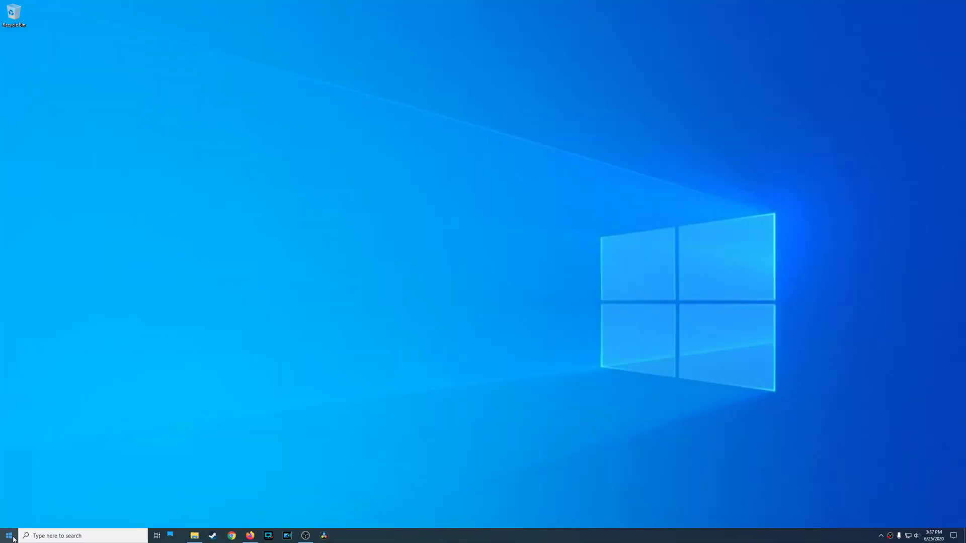
- Check Update & Security's advanced options, confirming updates are paused until 7/30/2020
left_click(13, 531)
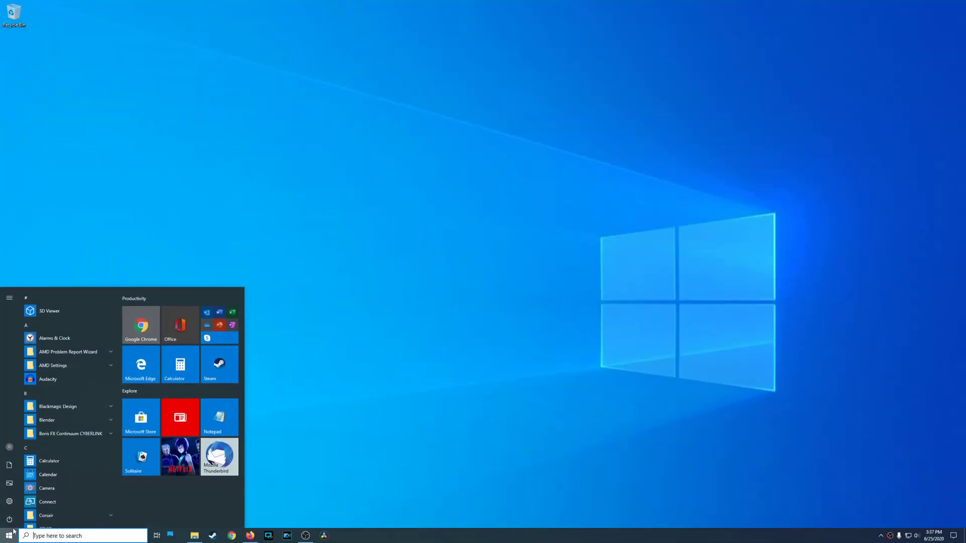
left_click(10, 502)
left_click(455, 291)
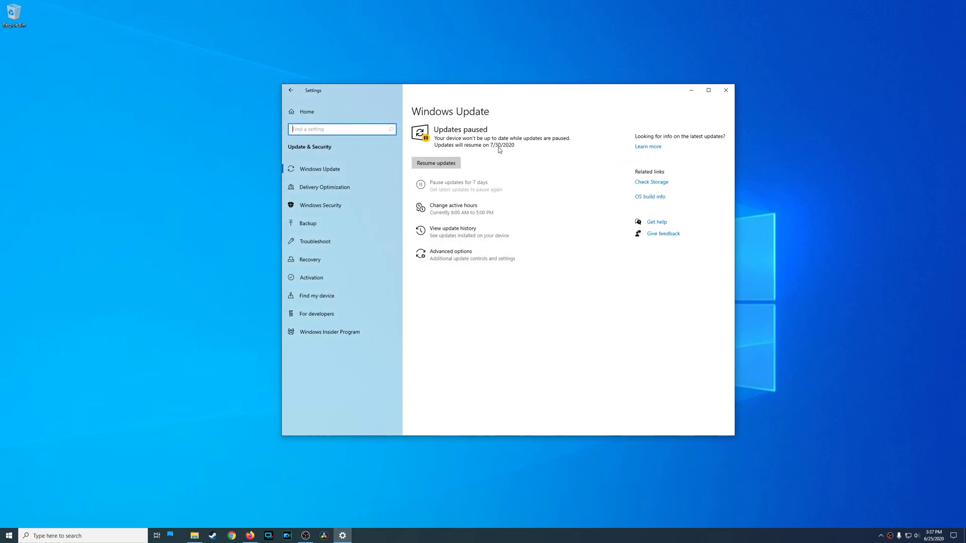
left_click(463, 259)
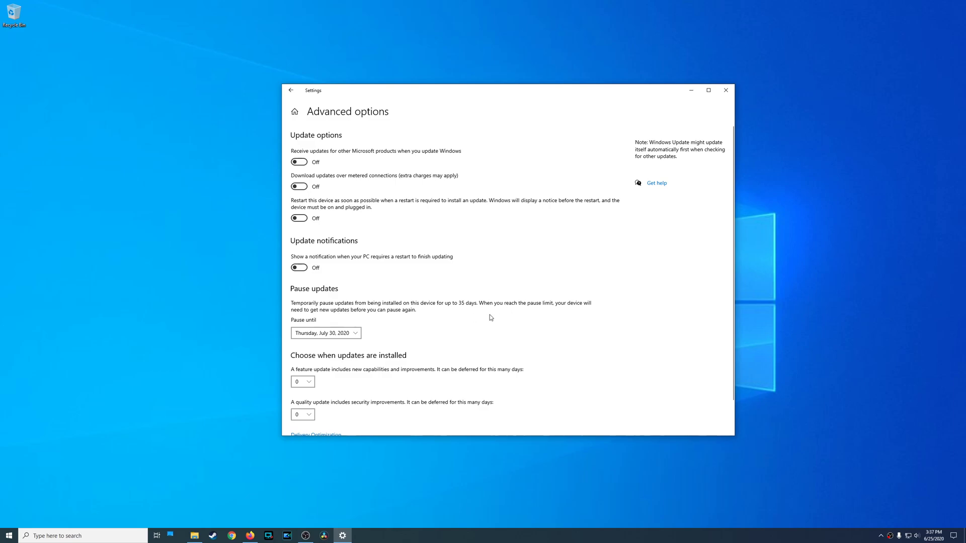
scroll(491, 317, "down", 2)
scroll(491, 318, "up", 2)
left_click(291, 91)
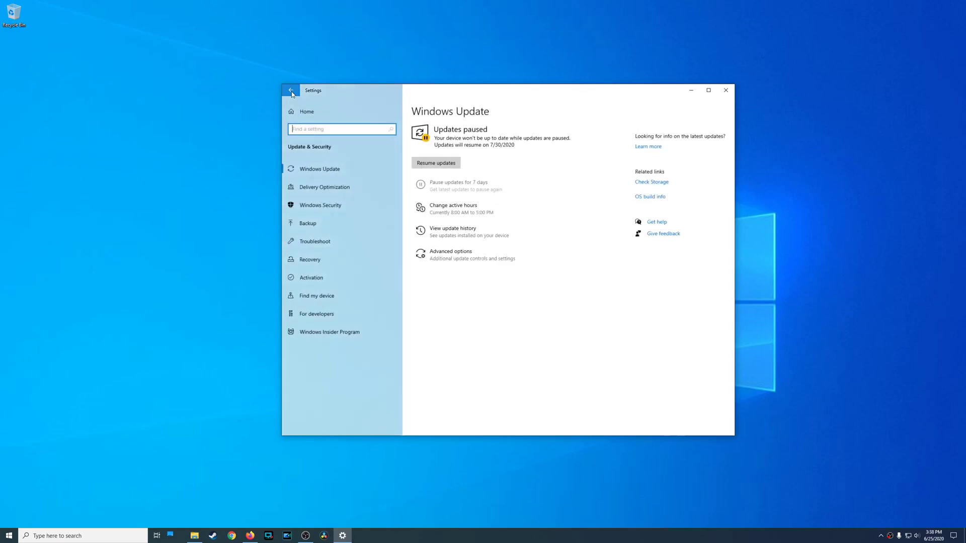